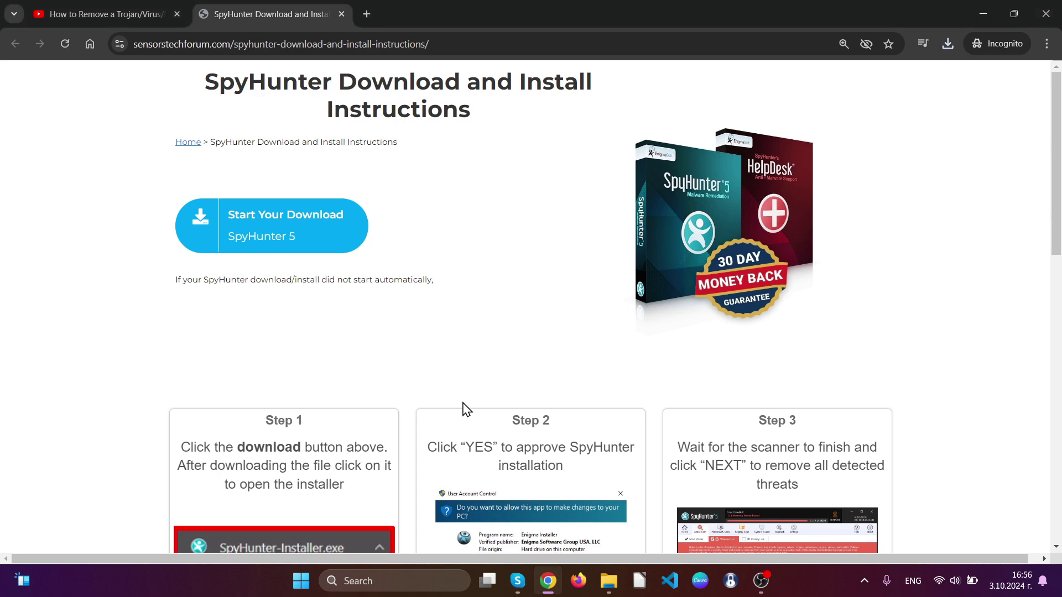
- Install SpyHunter 5 with English as the setup language, accepting the EULA and Privacy Policy, and finish the installer
scroll(540, 324, down, 2)
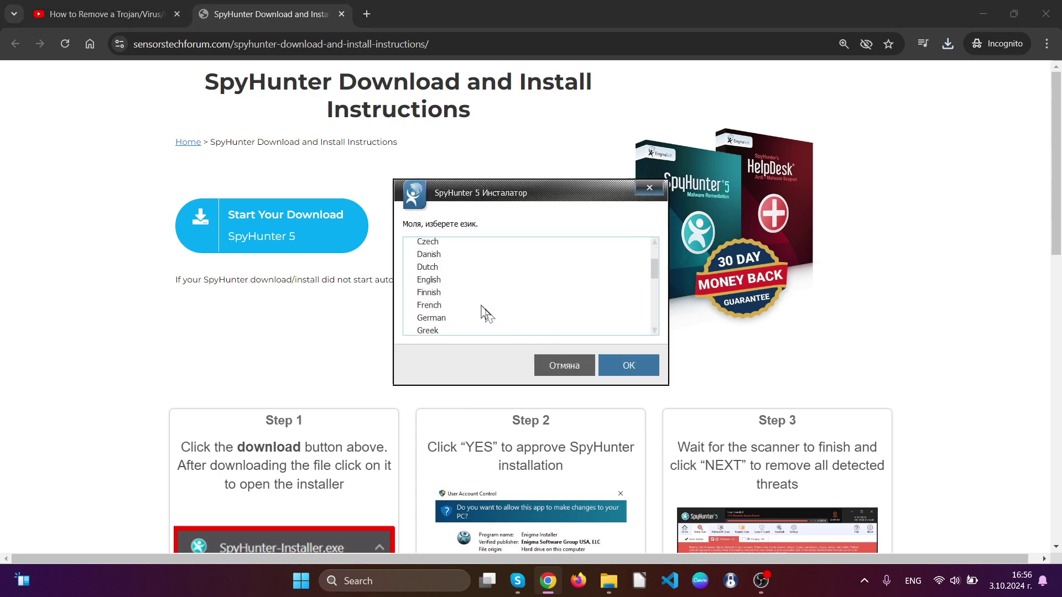
click(437, 279)
click(615, 366)
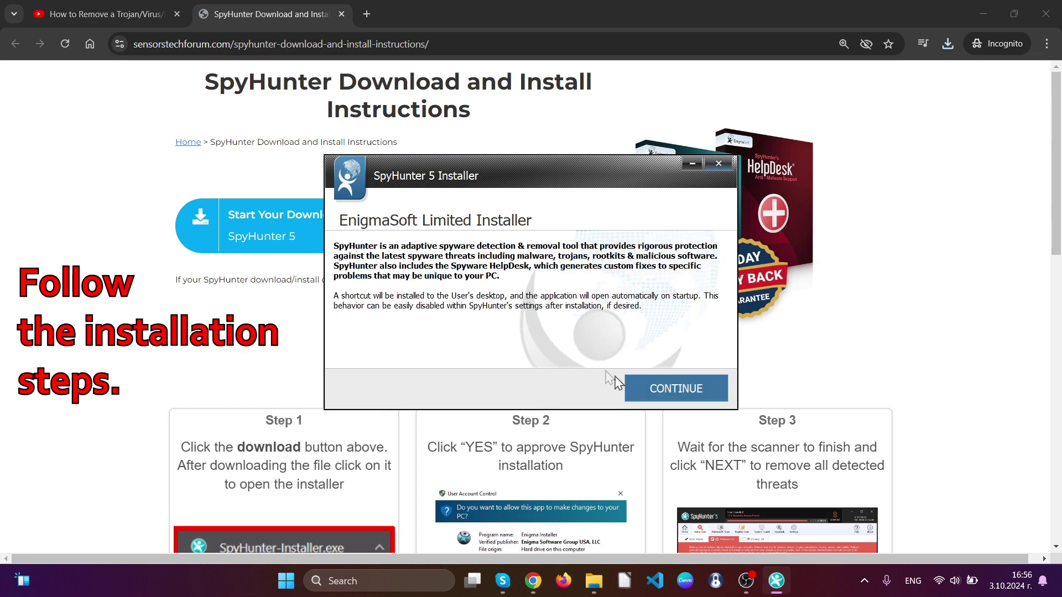
click(664, 398)
click(539, 354)
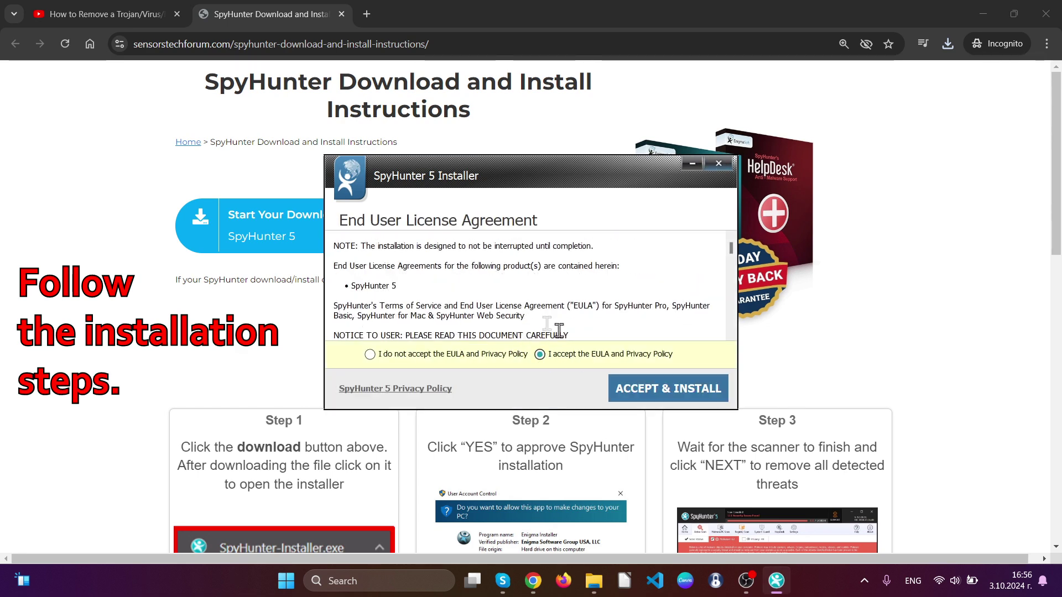
click(642, 389)
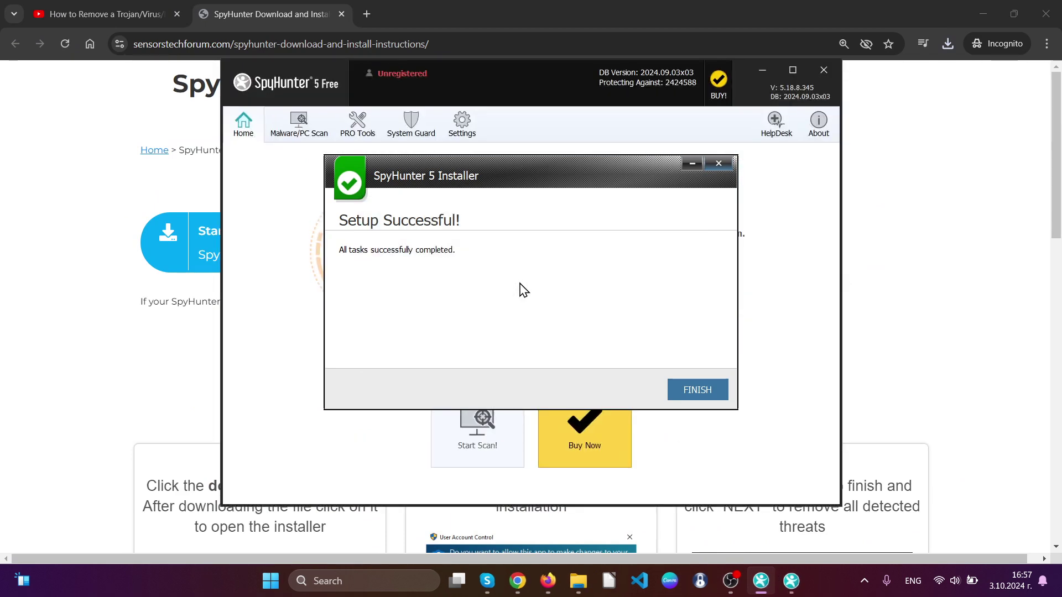
click(691, 390)
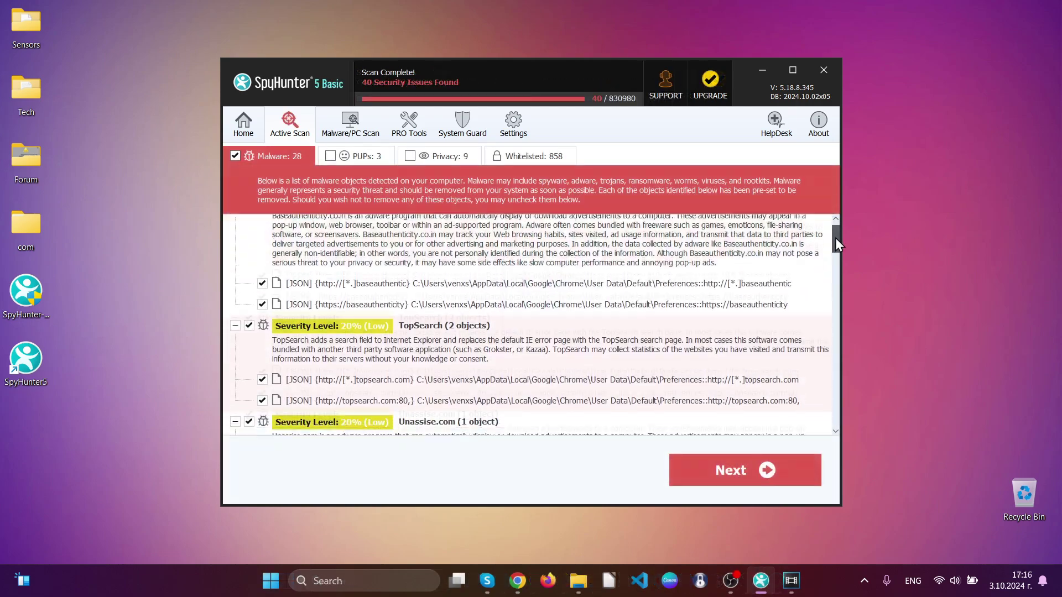
- Review the detected malware, select all detected objects including PUPs and privacy issues, and start their removal
drag(836, 244, 835, 429)
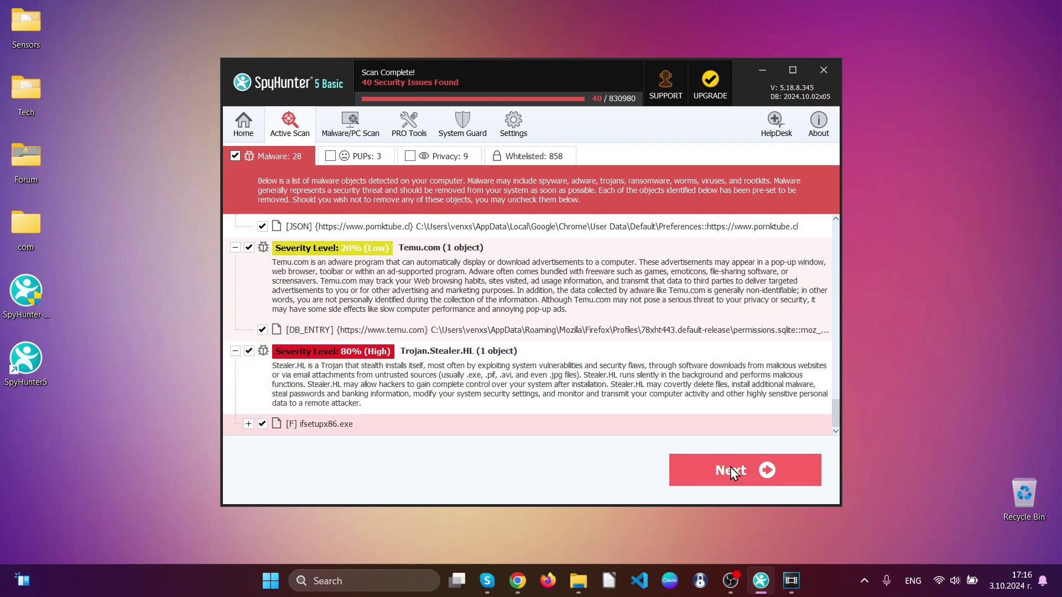
click(732, 472)
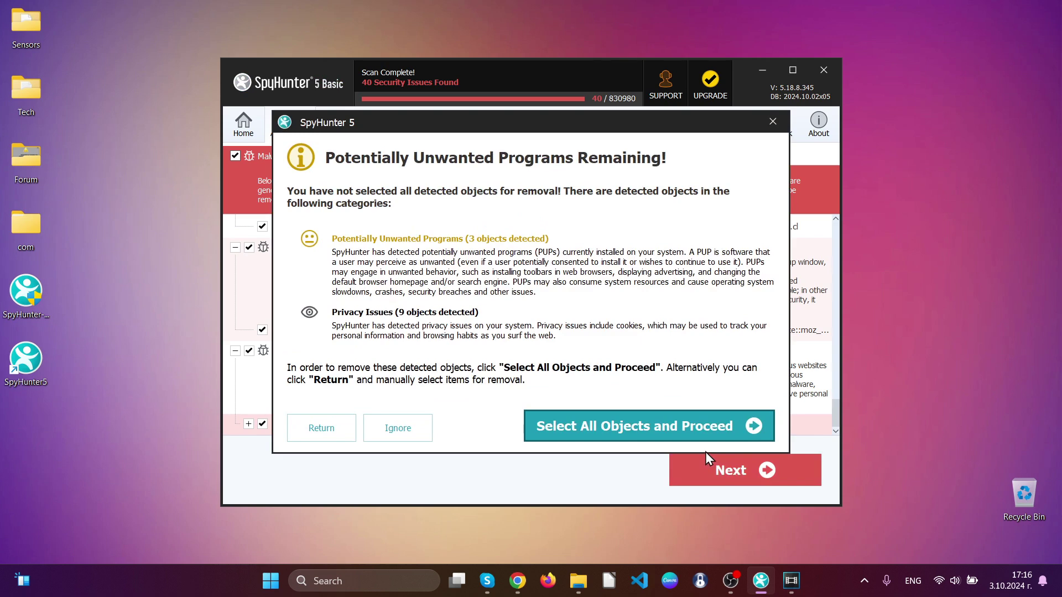
click(687, 432)
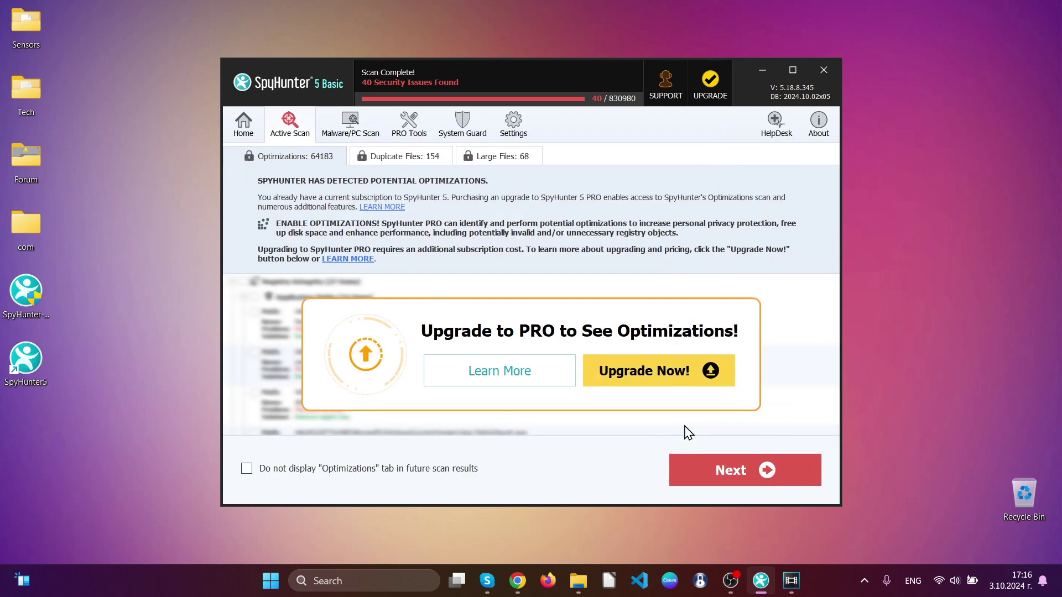
click(741, 473)
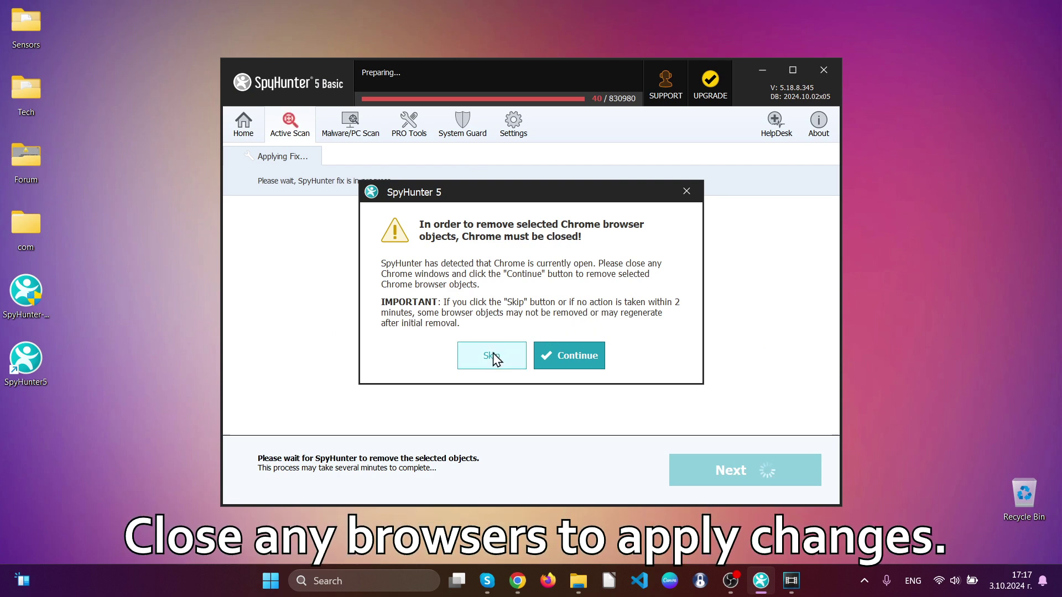
- Let SpyHunter close Chrome to remove the selected browser objects, and finish the scan
click(542, 356)
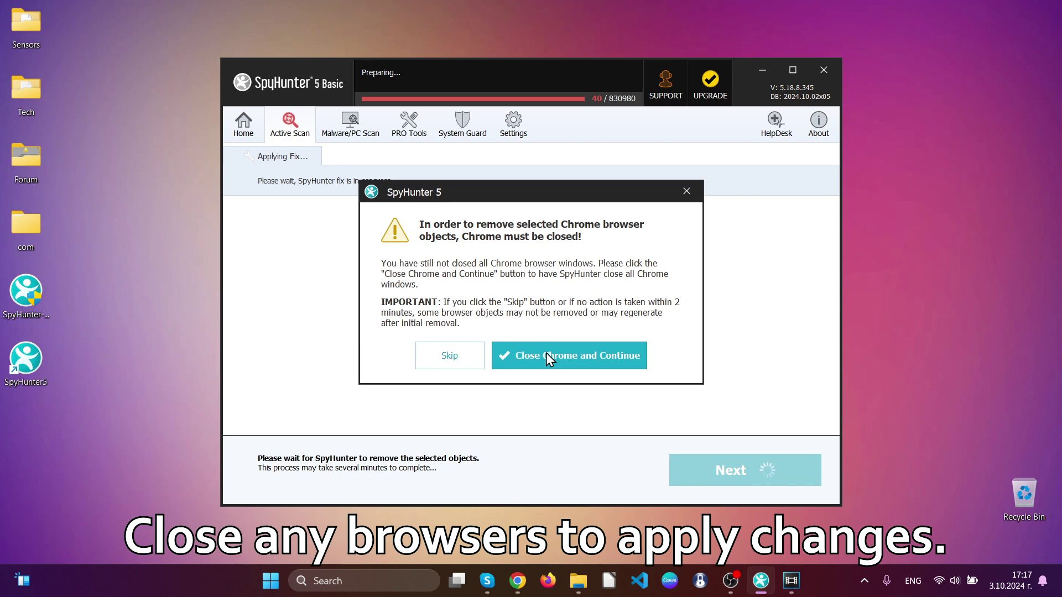
click(547, 356)
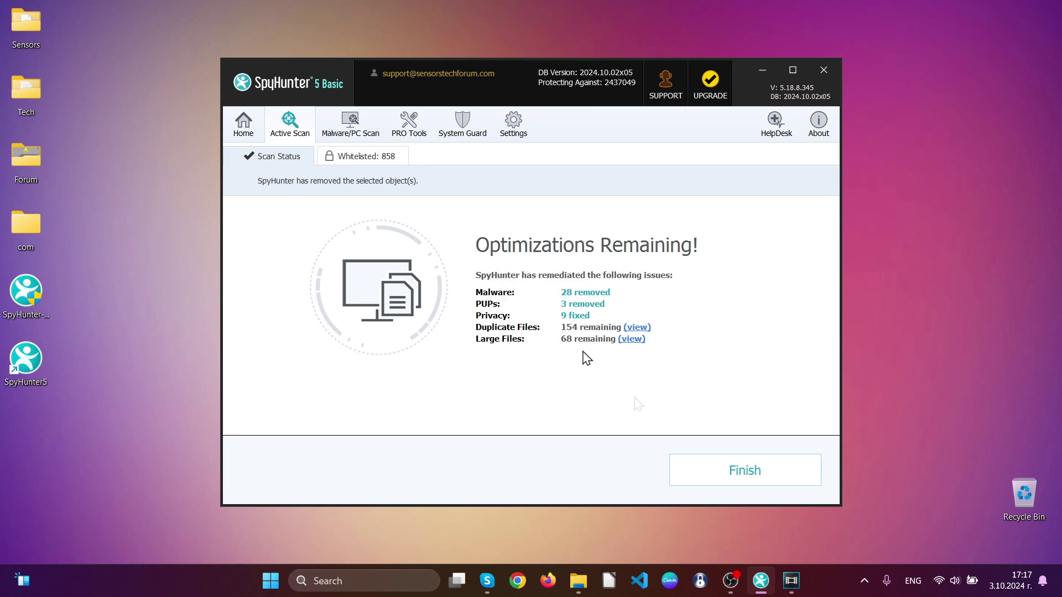
click(748, 477)
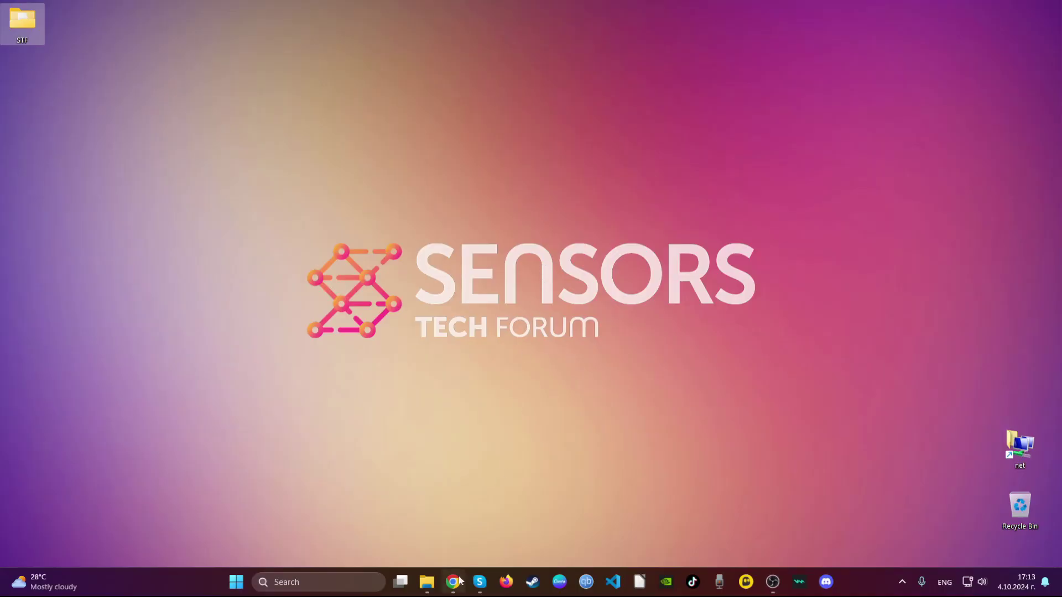
- Switch to Chrome and remove the Blocked Search extension
click(454, 581)
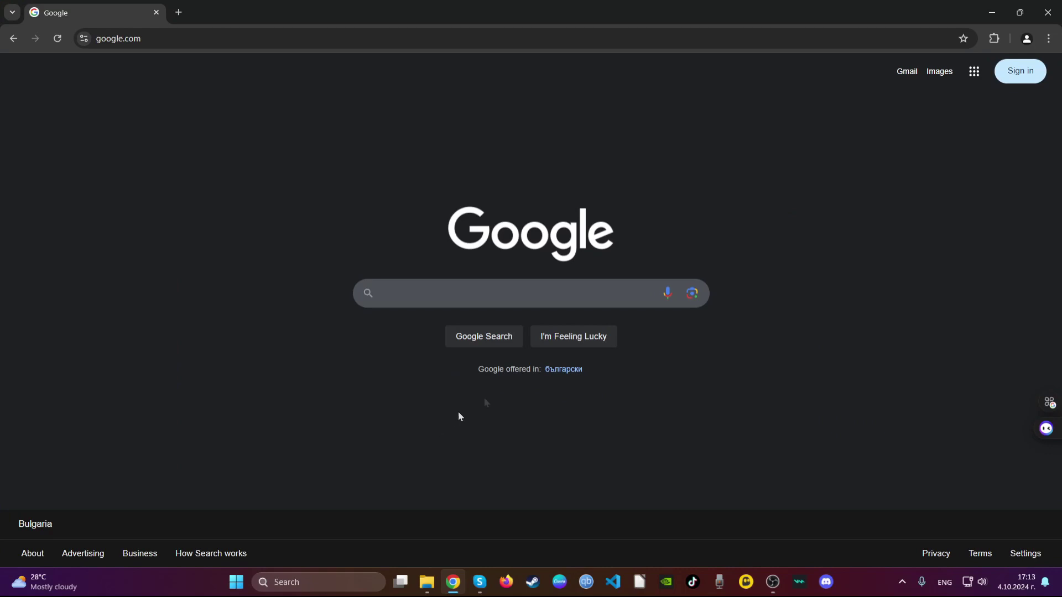
click(994, 39)
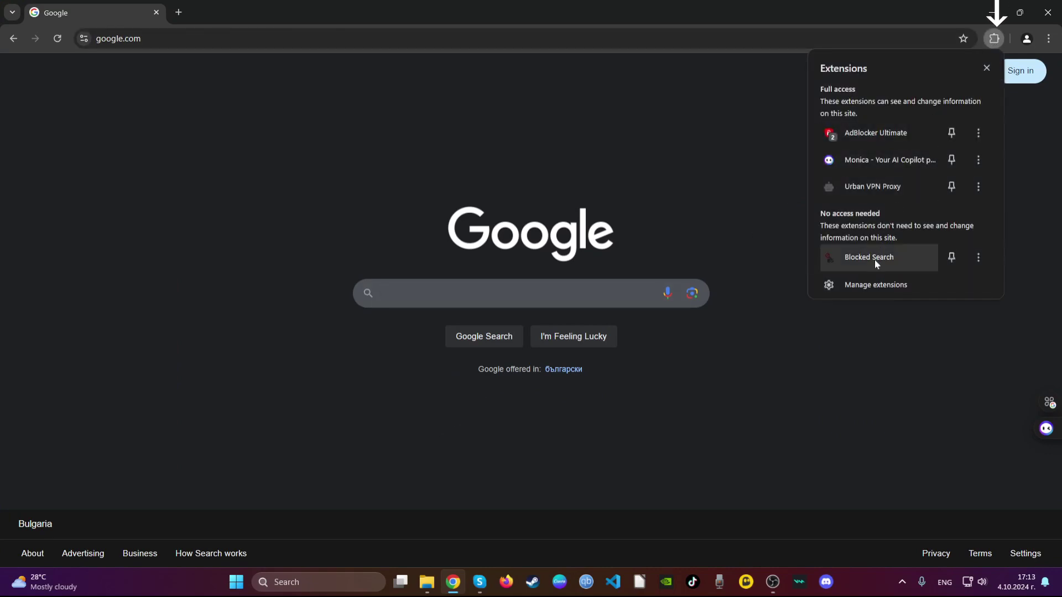
click(976, 260)
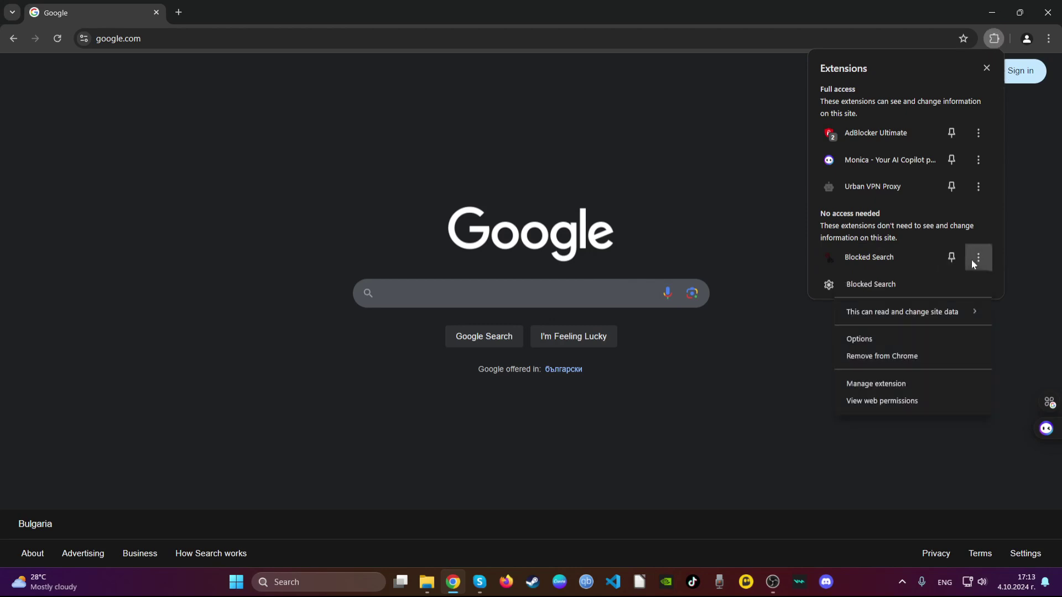
click(949, 356)
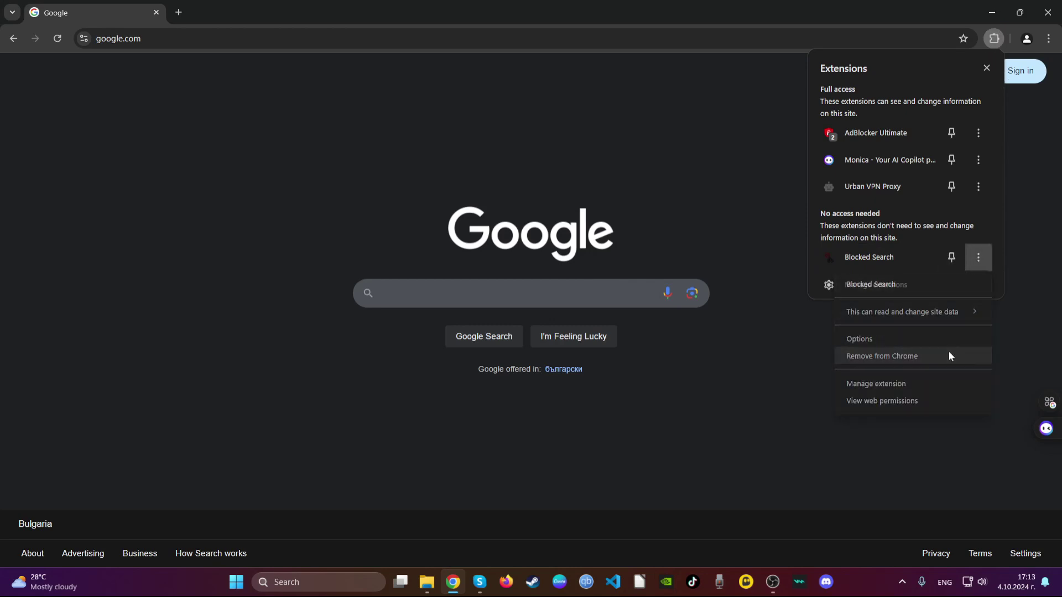
click(892, 138)
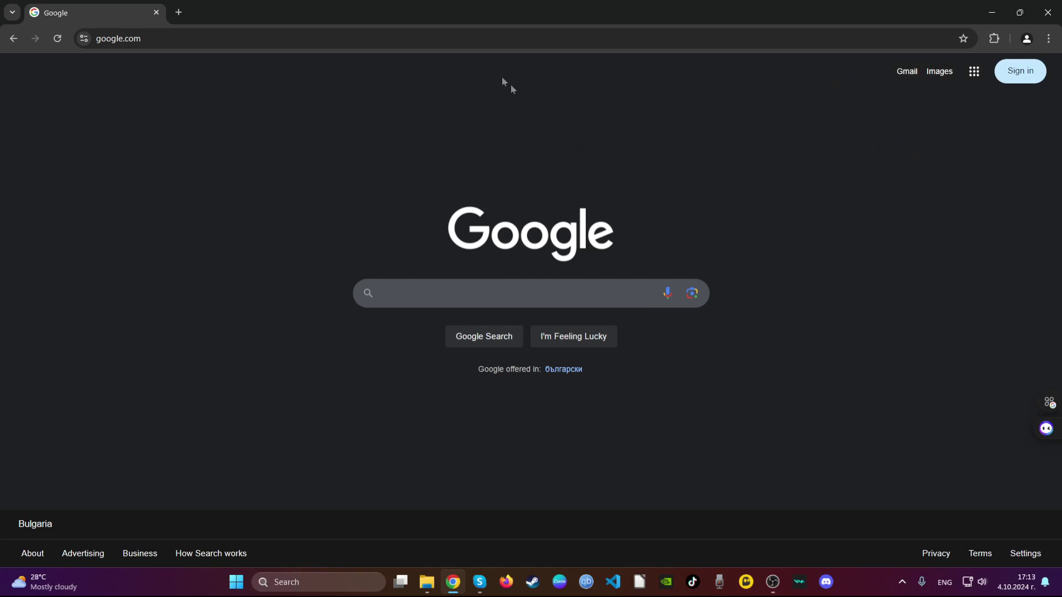
- Open Chrome's browsing data deletion settings at chrome://settings/clearBrowserData
key(ctrl+l)
text(clea)
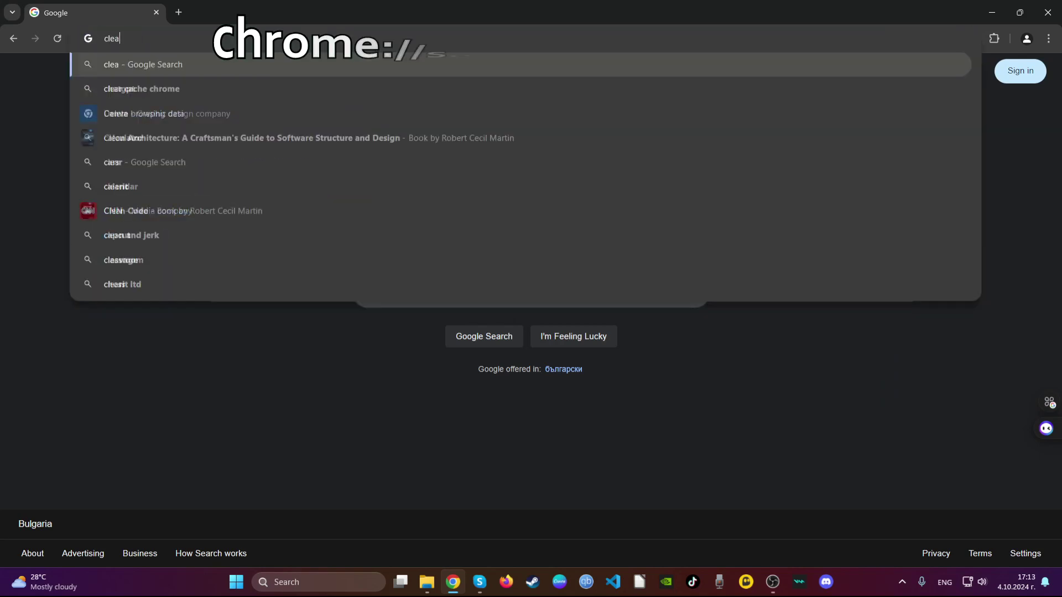
key(BackSpace)
key(BackSpace)
key(BackSpace)
key(BackSpace)
text(chro)
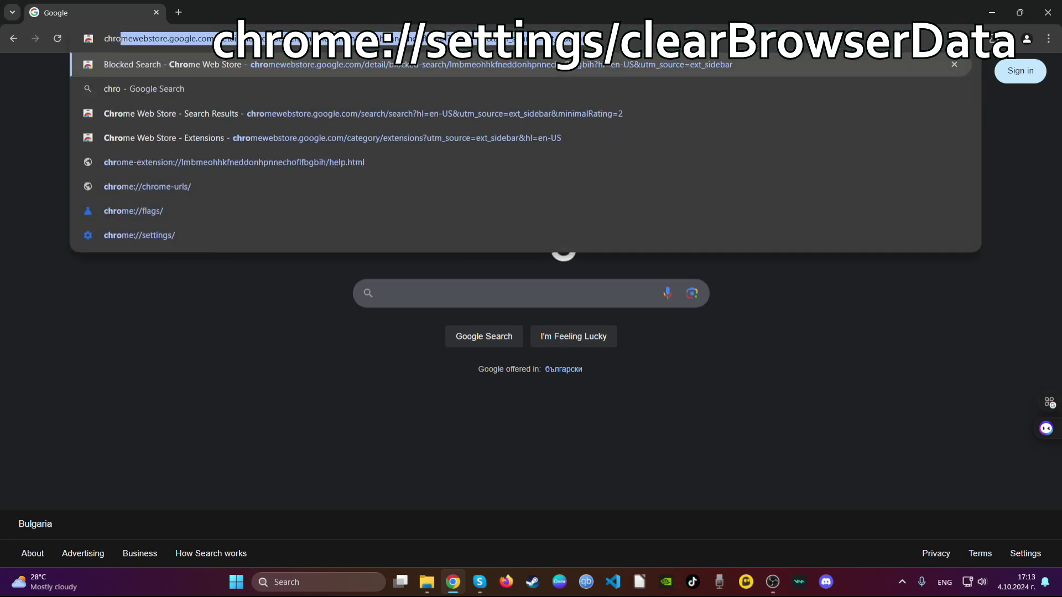
text(me://)
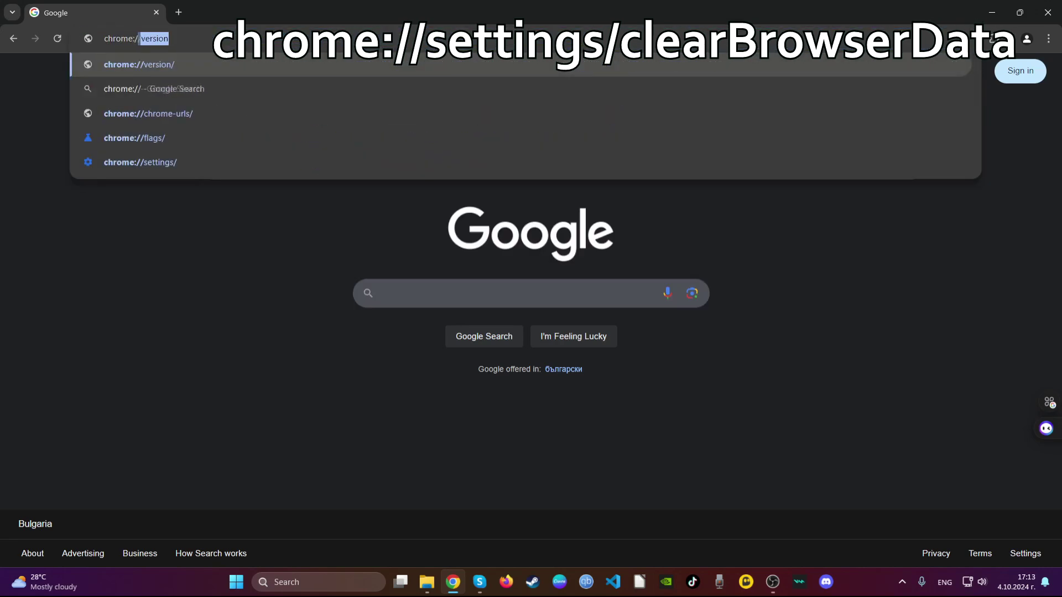
text(settin)
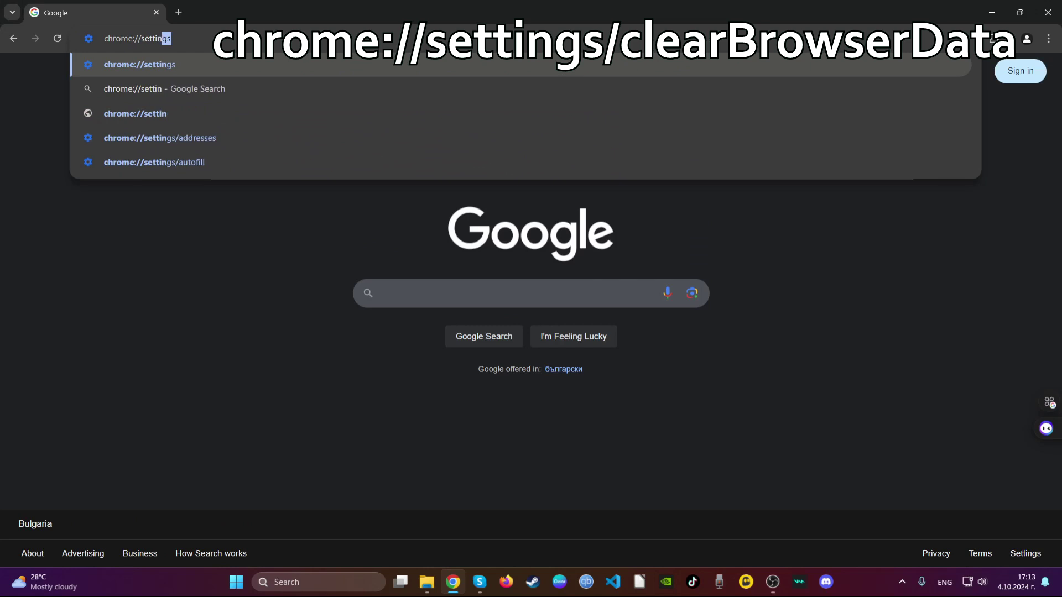
text(gs/clea)
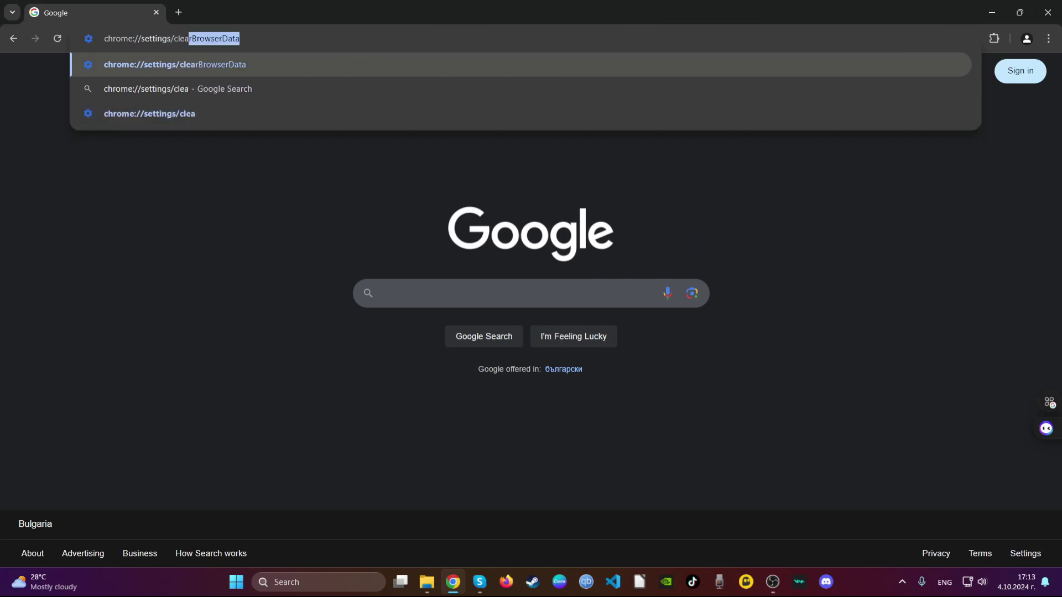
key(Return)
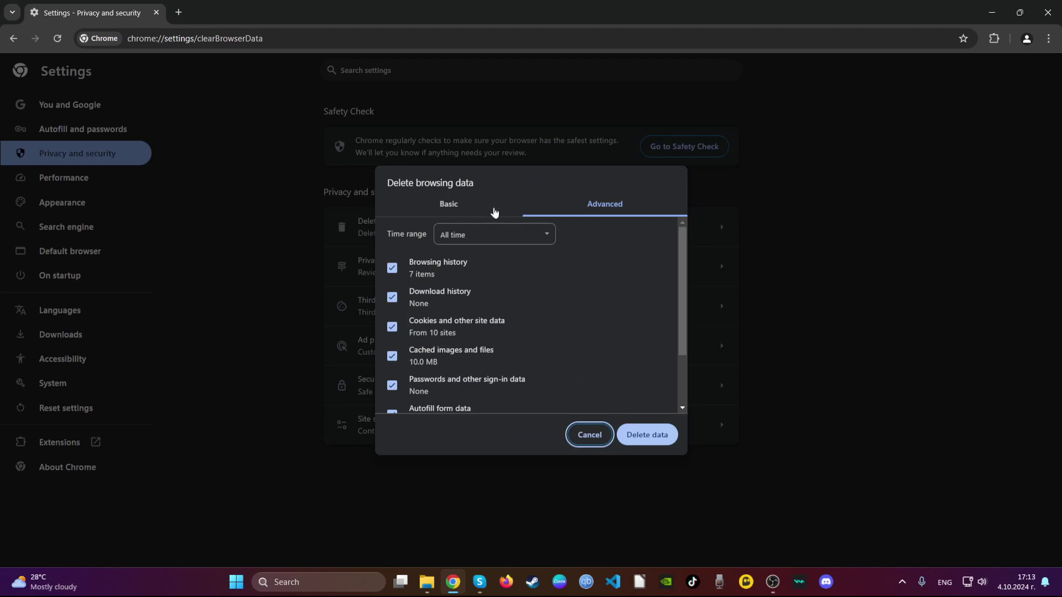
- Exclude passwords and other sign-in data, delete all the other browsing data, and close Chrome
scroll(516, 298, down, 2)
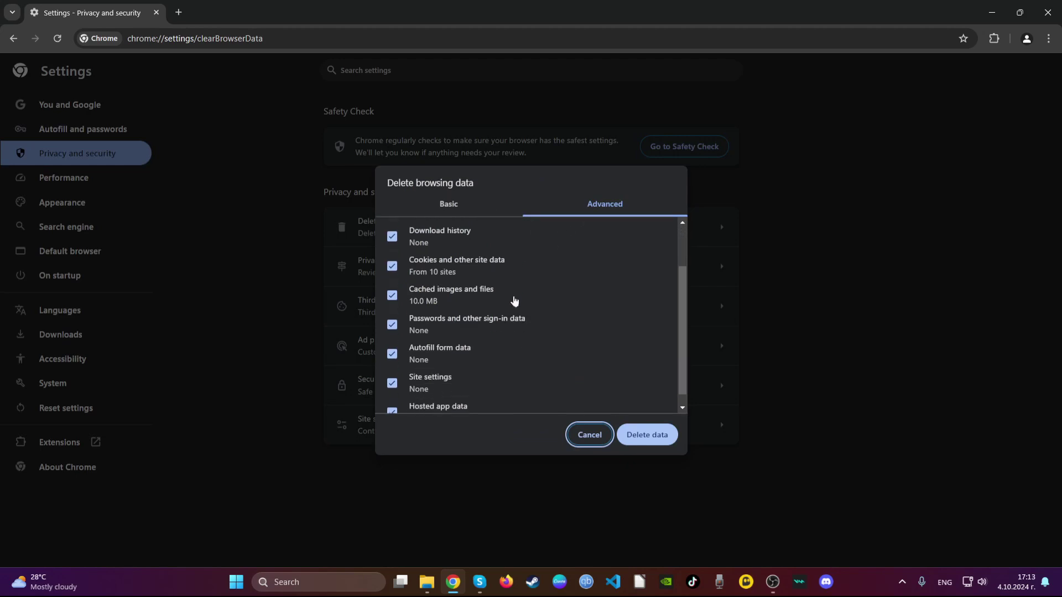
click(488, 311)
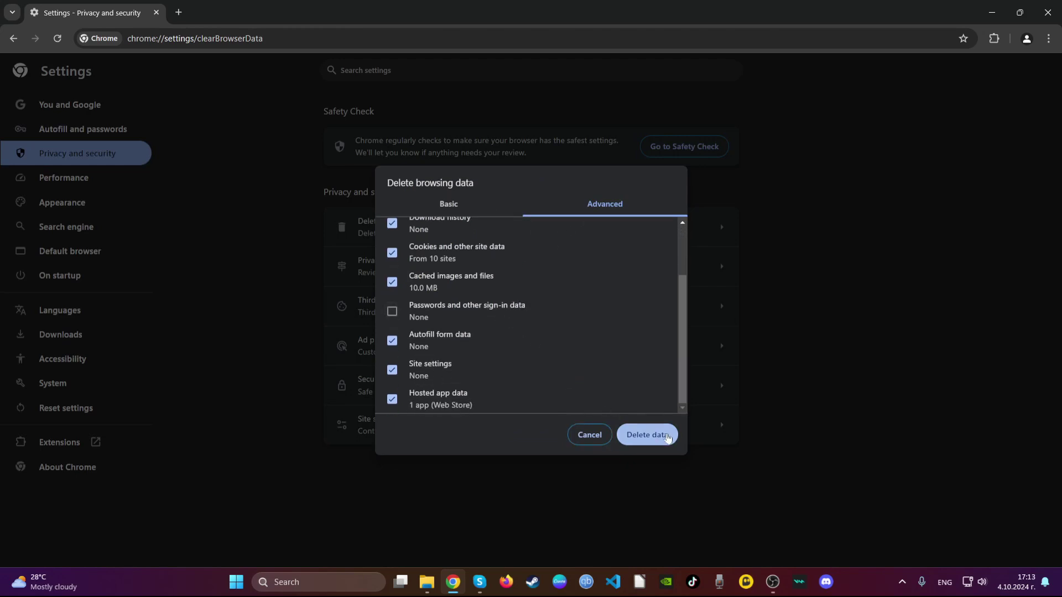
click(667, 436)
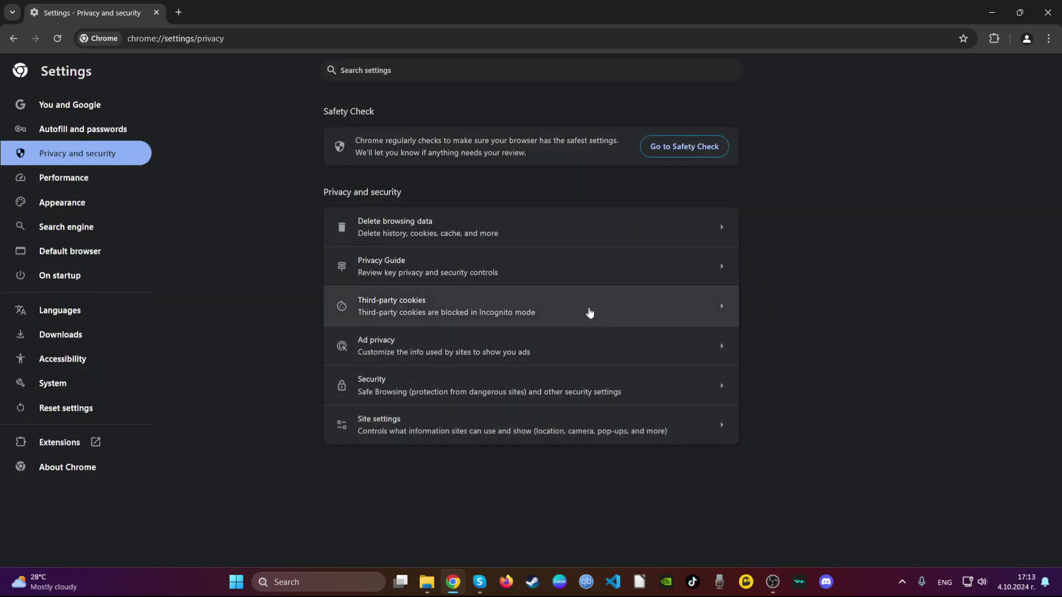
click(1046, 13)
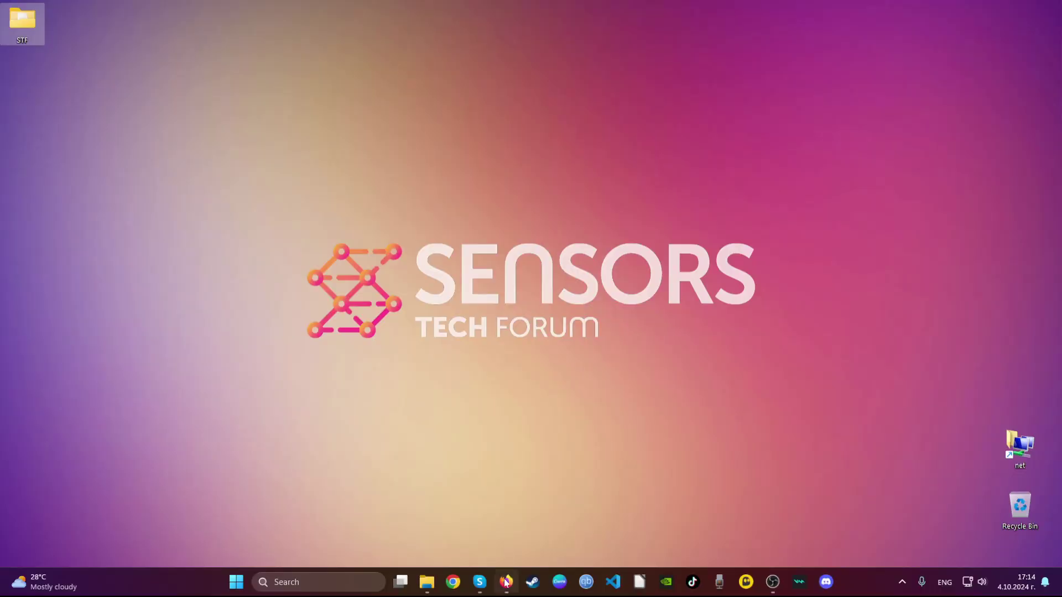
- Switch to Firefox and remove the Safeplex Search extension without reporting it to Mozilla
click(506, 581)
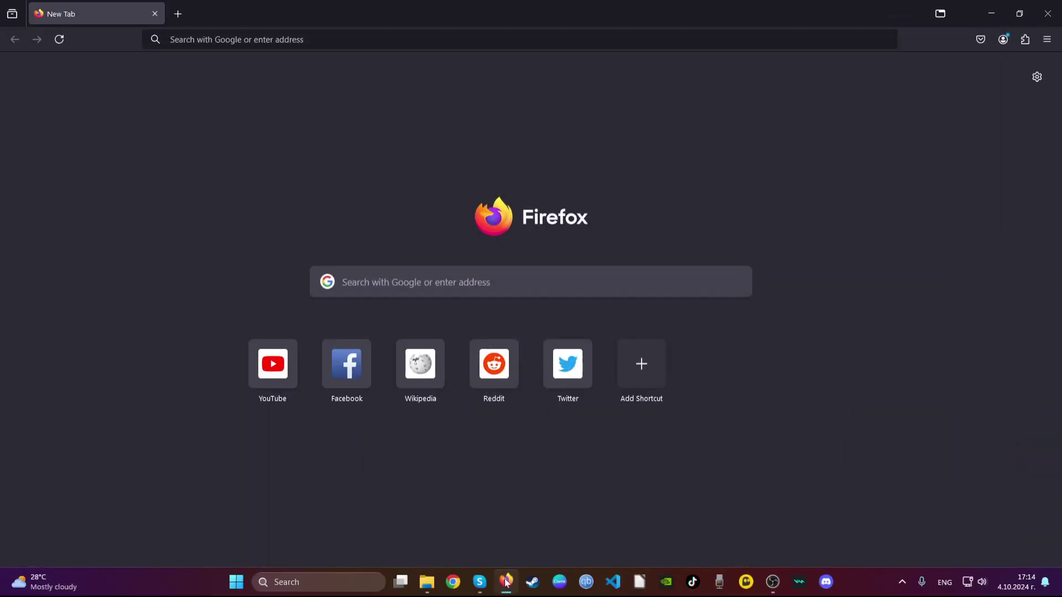
click(1025, 41)
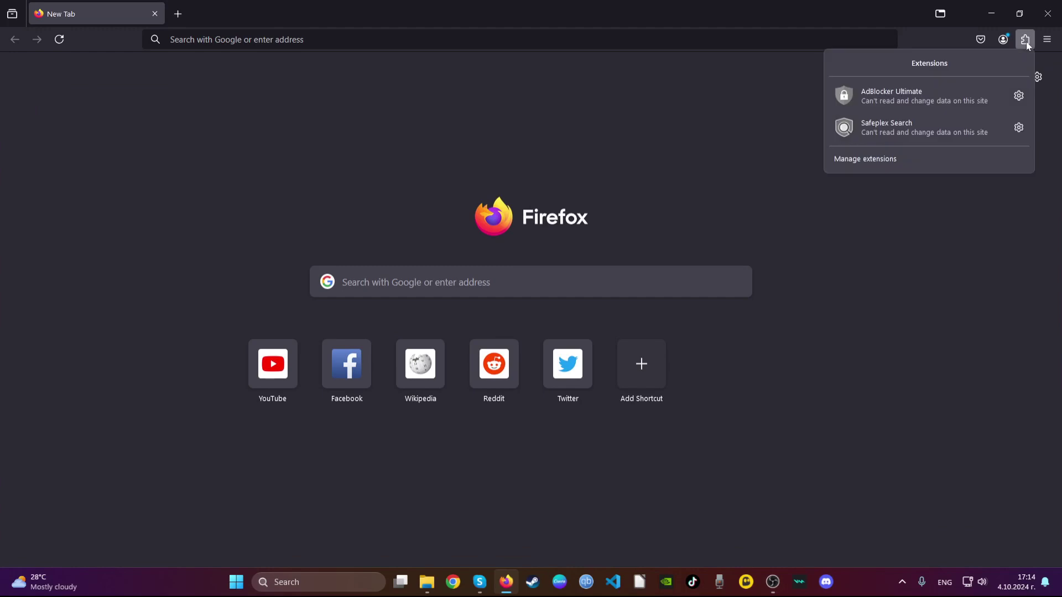
right_click(972, 133)
click(1015, 128)
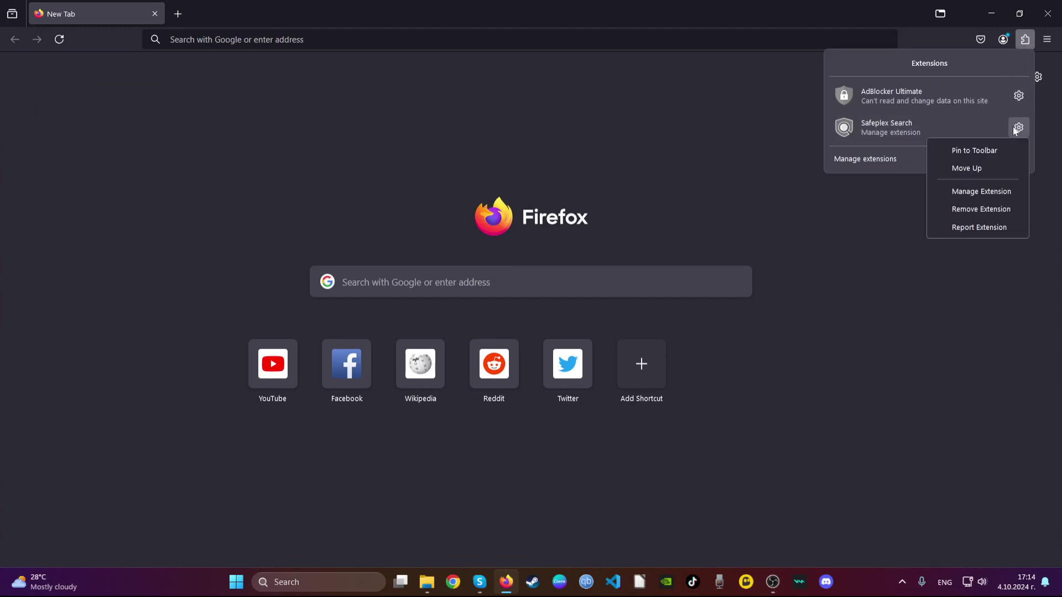
click(978, 210)
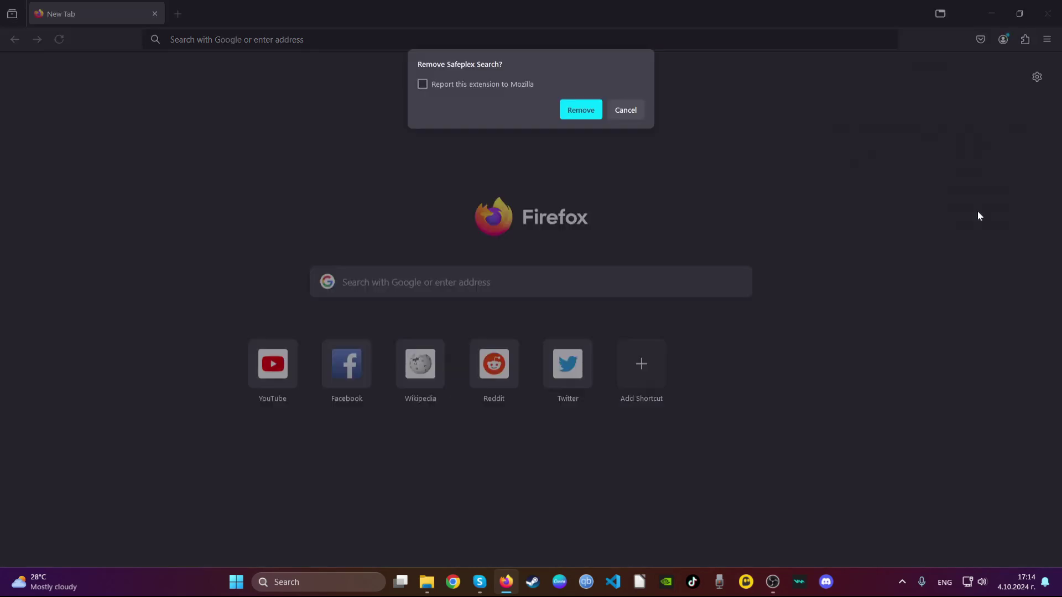
click(587, 115)
- Open Firefox's Troubleshooting Information page at about:support
click(513, 39)
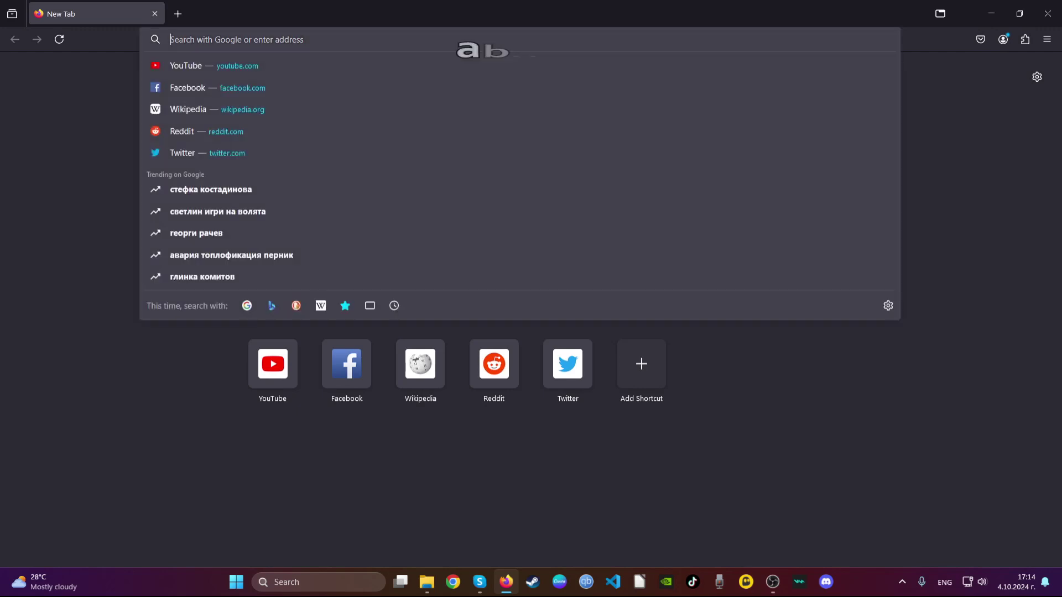
text(ab)
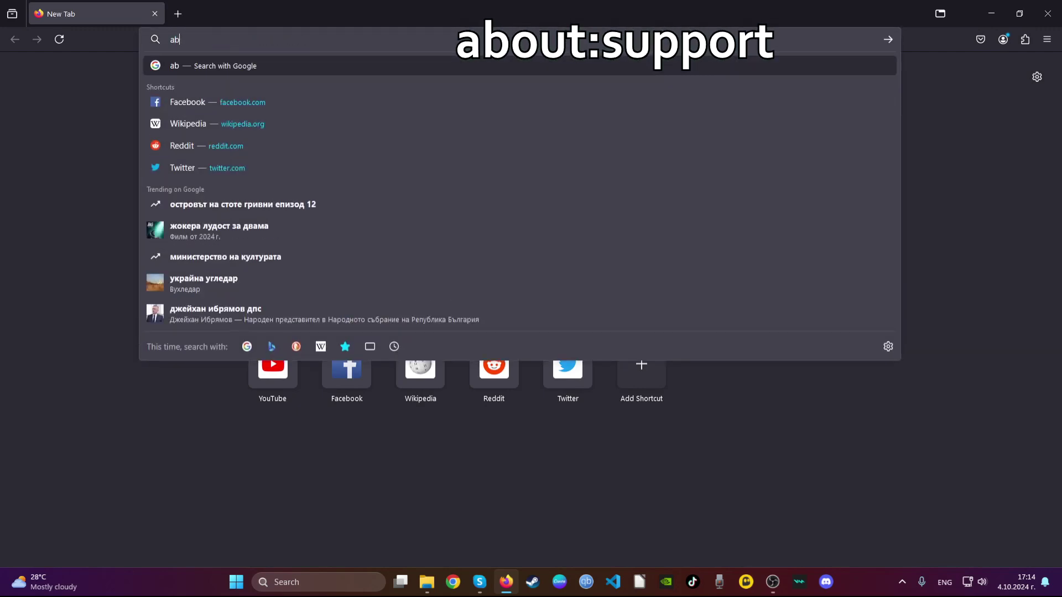
text(out:support)
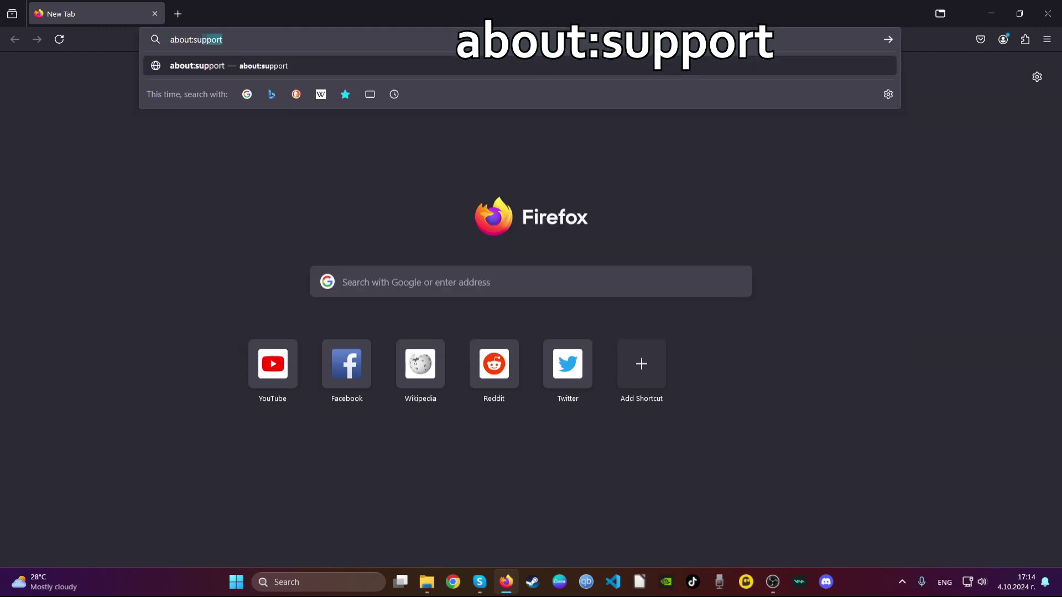
key(Return)
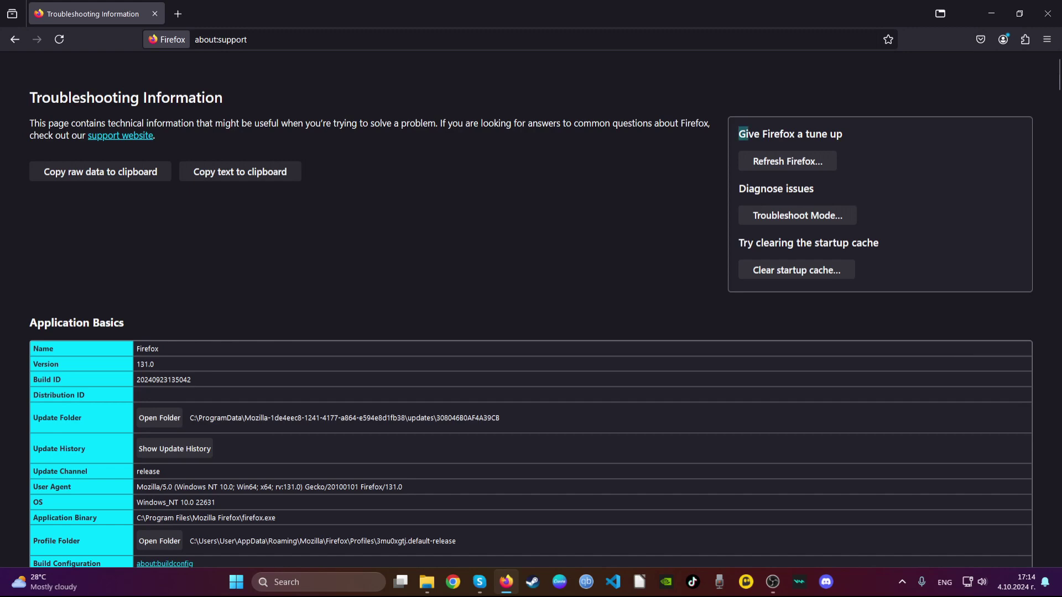
- Refresh Firefox to its default settings, finish the data import, and move the reopened browser window toward the desktop's center
drag(739, 135, 839, 170)
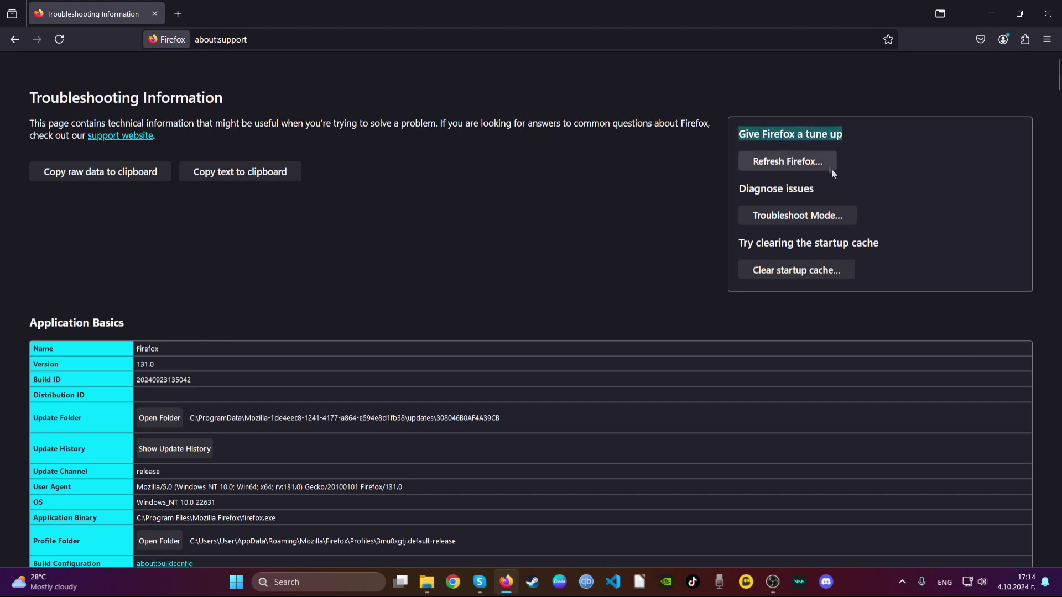
click(786, 163)
click(559, 139)
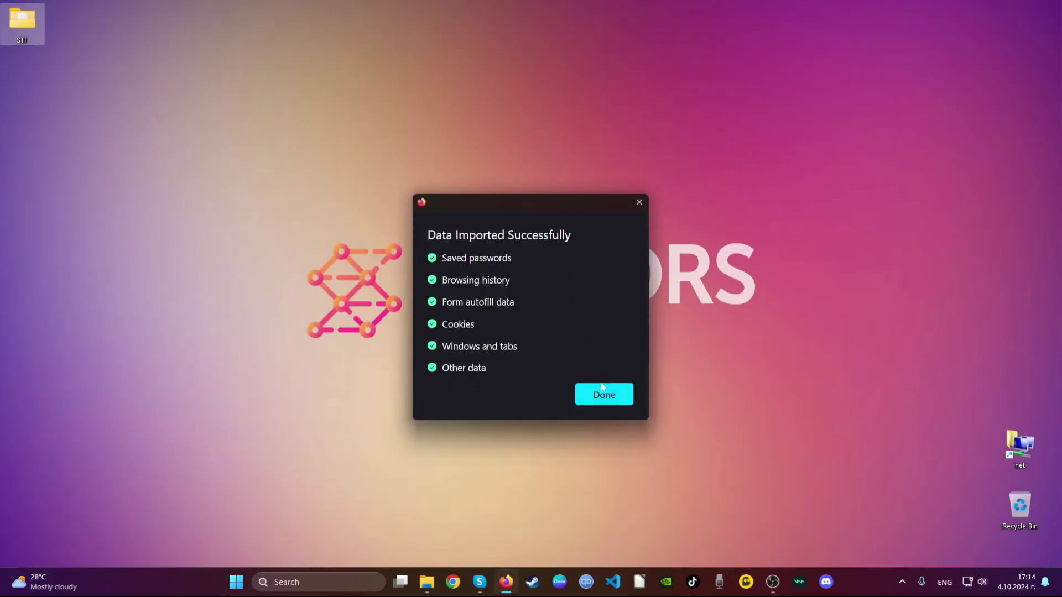
click(604, 394)
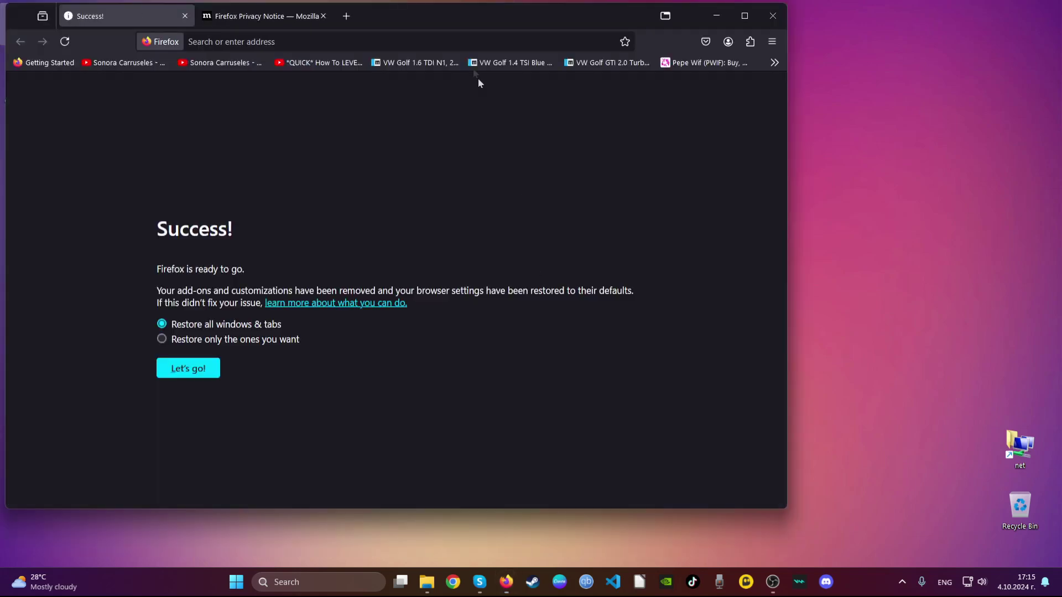
drag(450, 21, 638, 59)
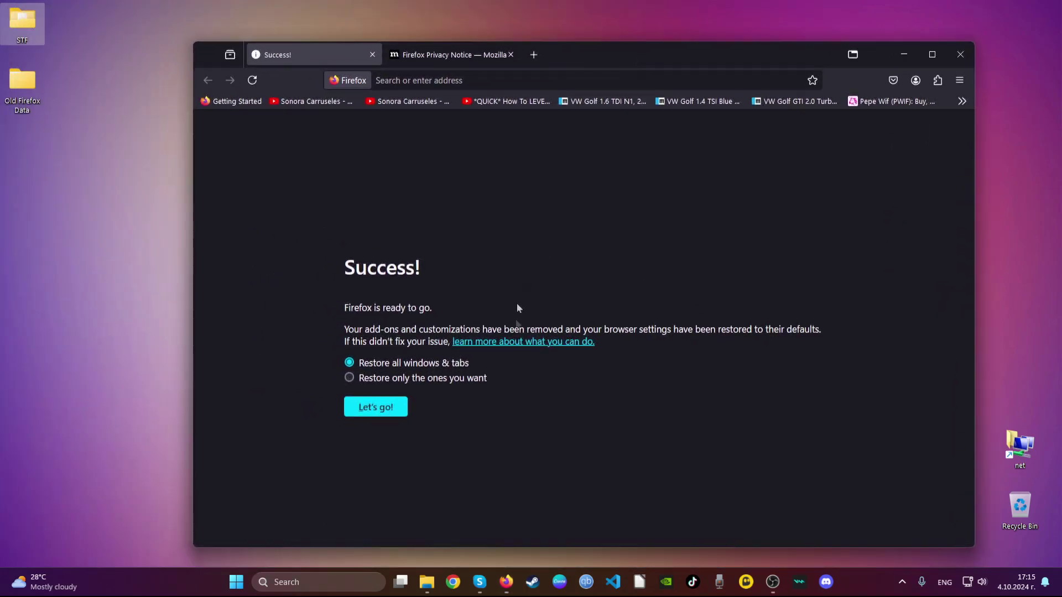
drag(496, 365, 344, 275)
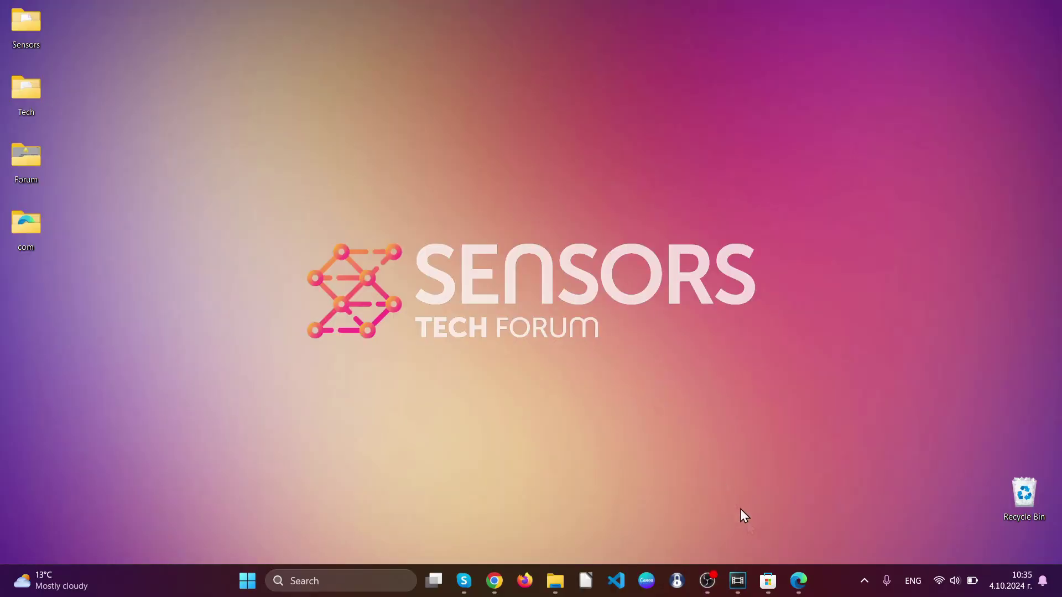
- Switch to Microsoft Edge and remove the "Search from Popup or ContextMenu" extension without reporting abuse
click(798, 591)
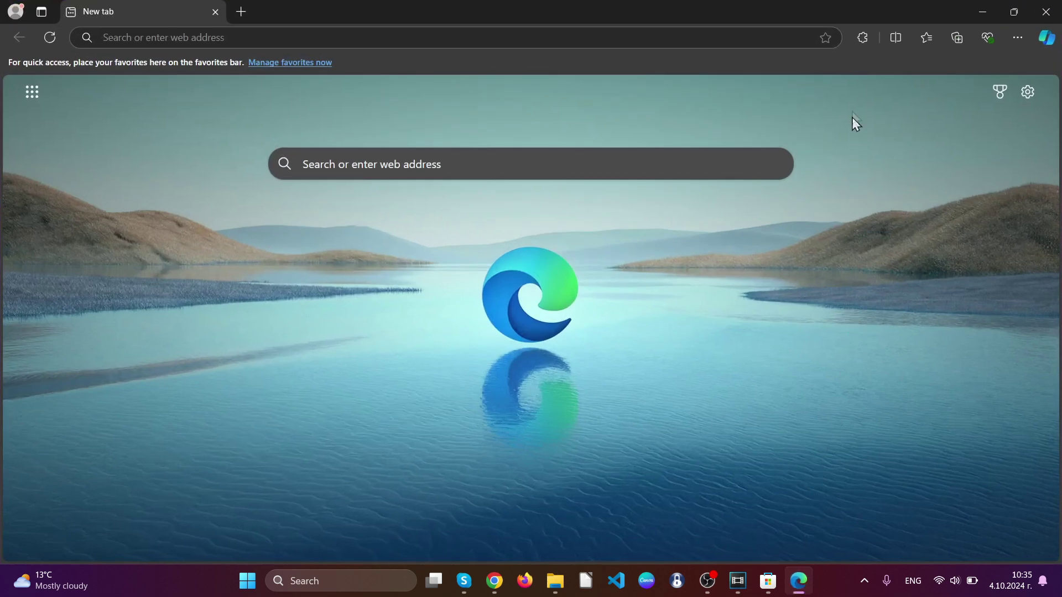
click(860, 40)
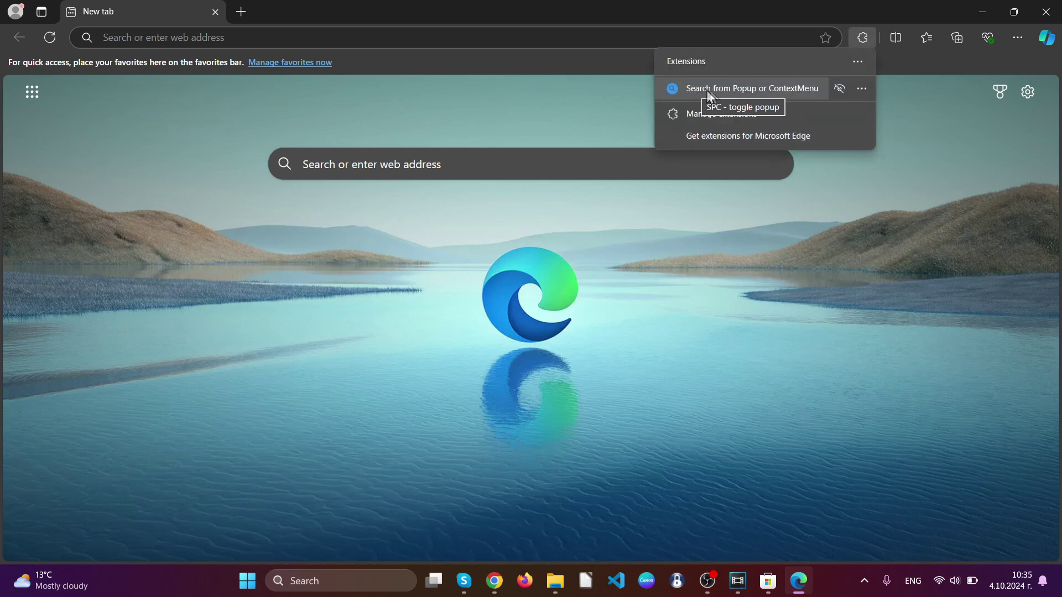
click(860, 91)
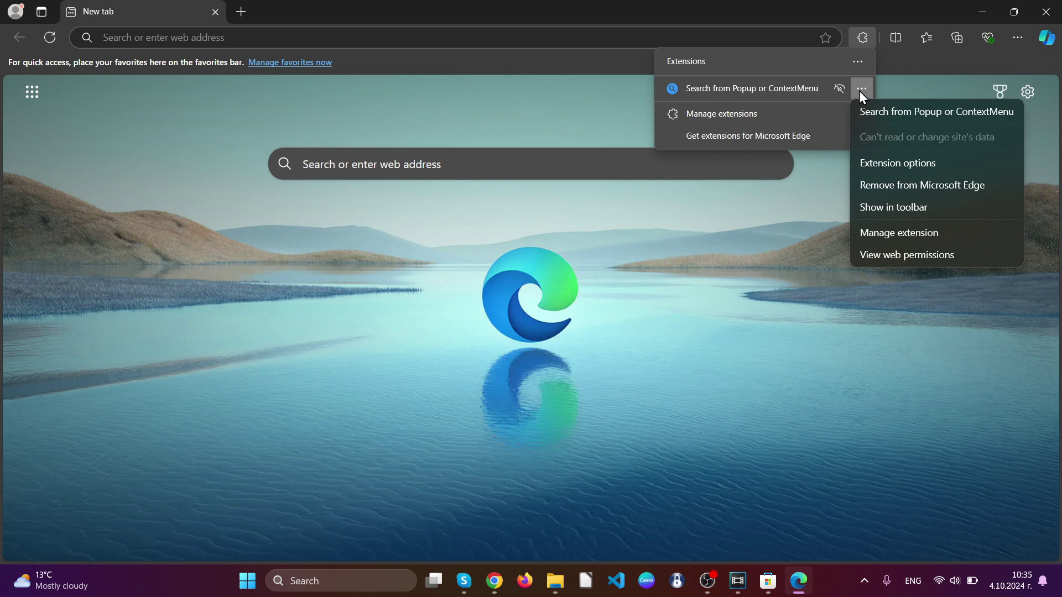
click(888, 185)
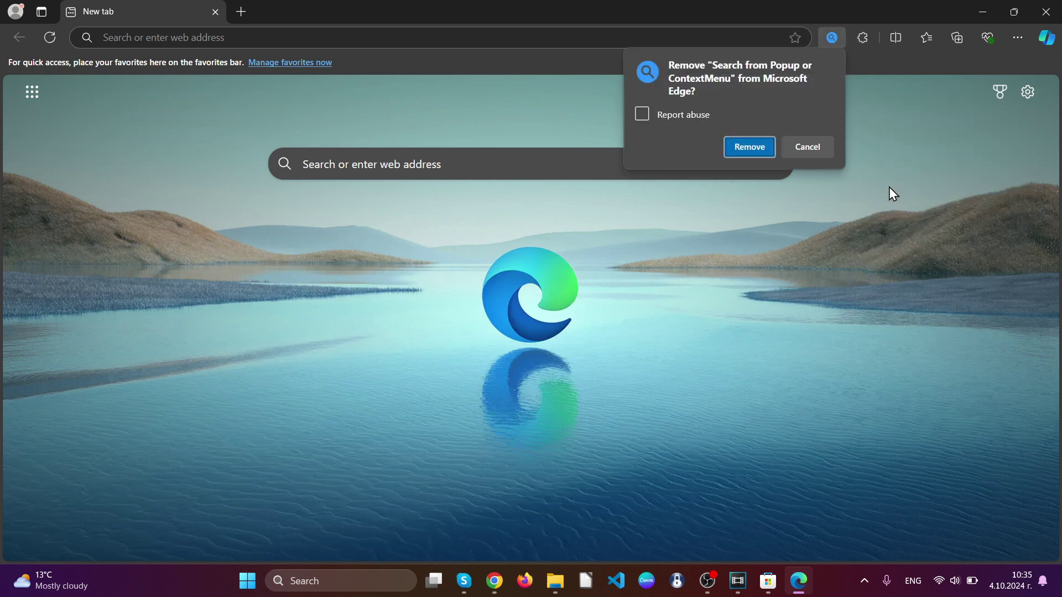
click(737, 147)
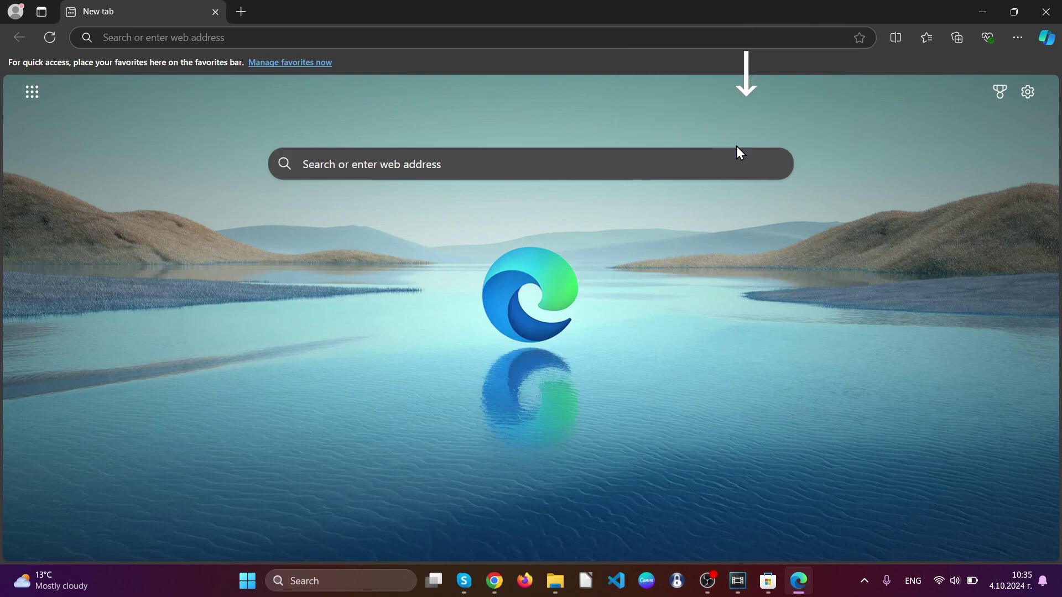
- Open Edge's browsing data deletion settings at edge://settings/clearBrowserData
click(469, 36)
text(ed)
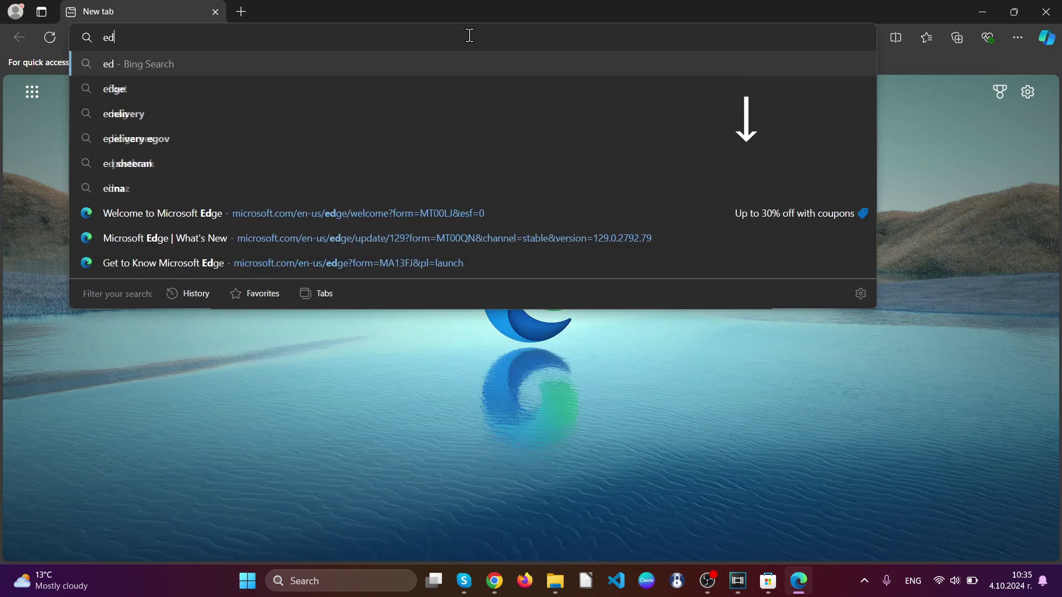
text(ge:)
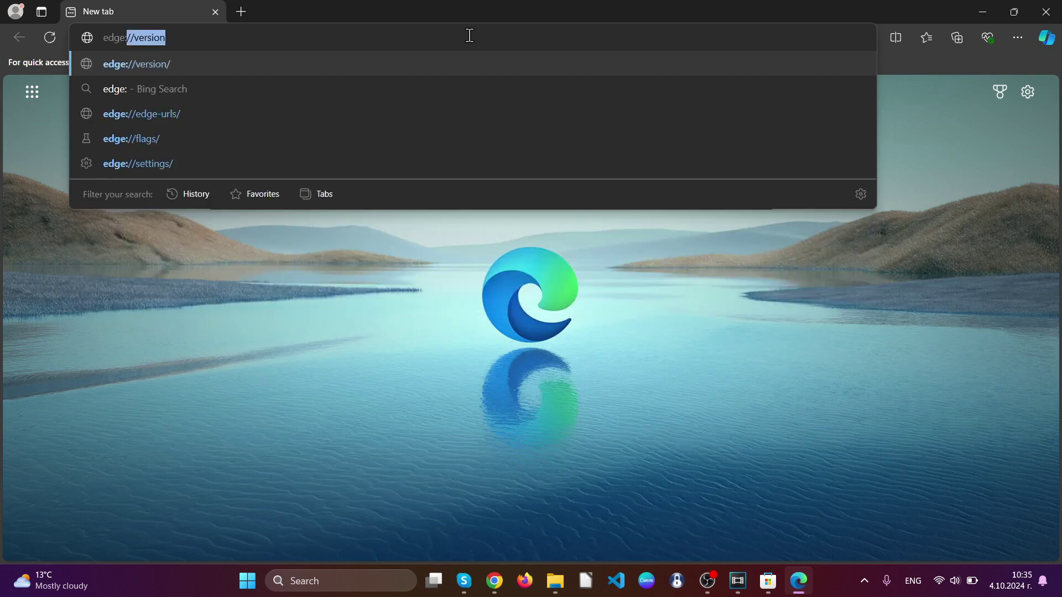
text(//set)
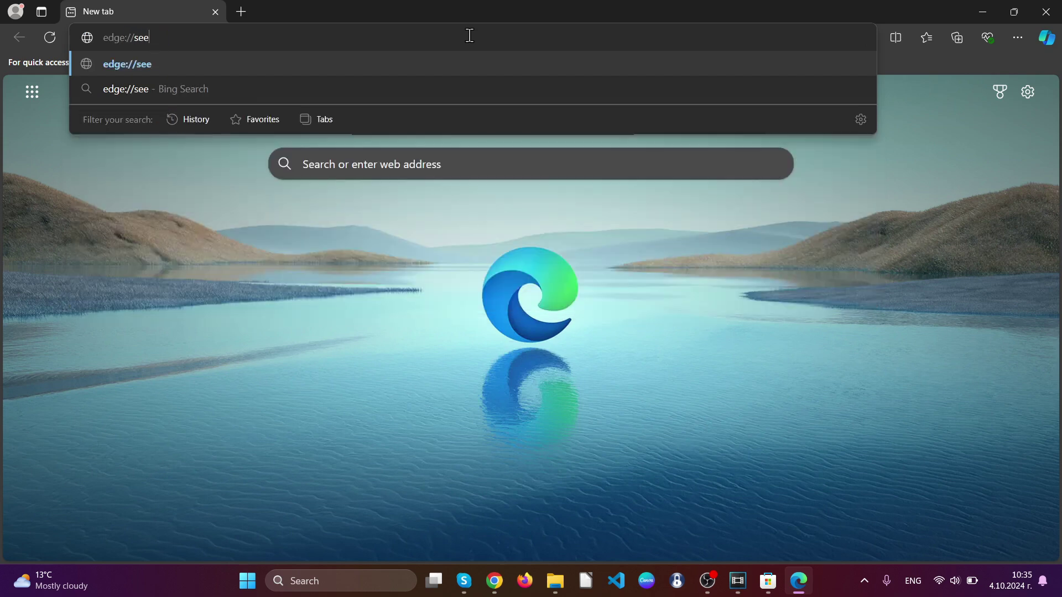
text(tings/)
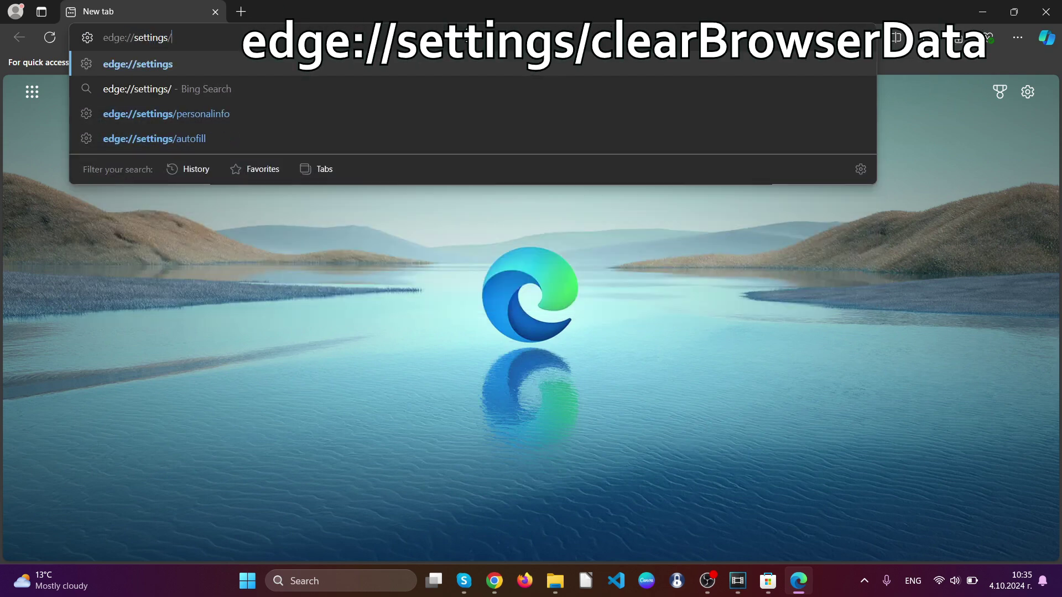
text(clear)
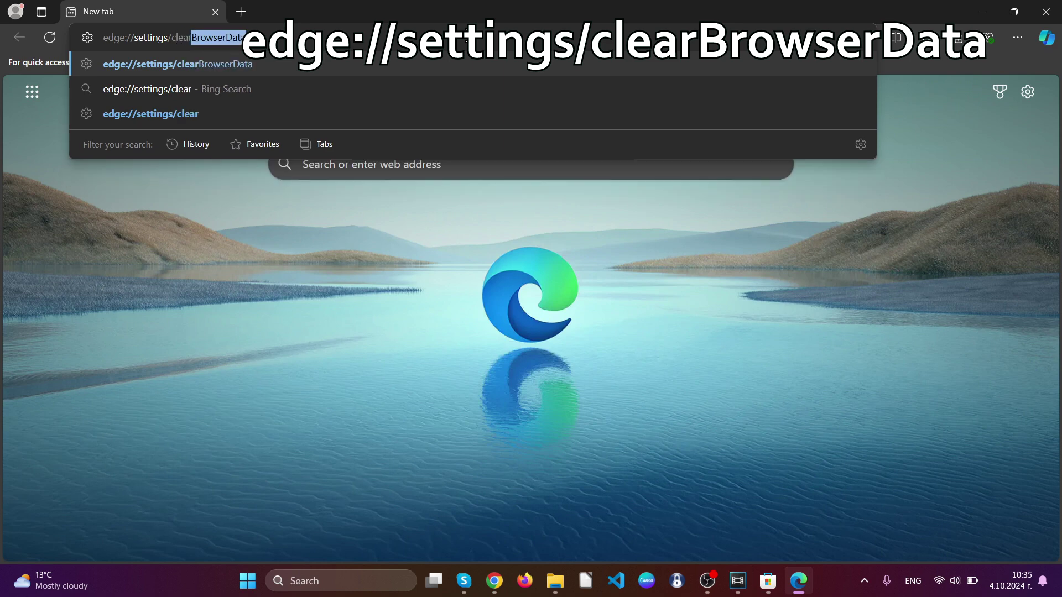
text(BrowserDa)
text(ta)
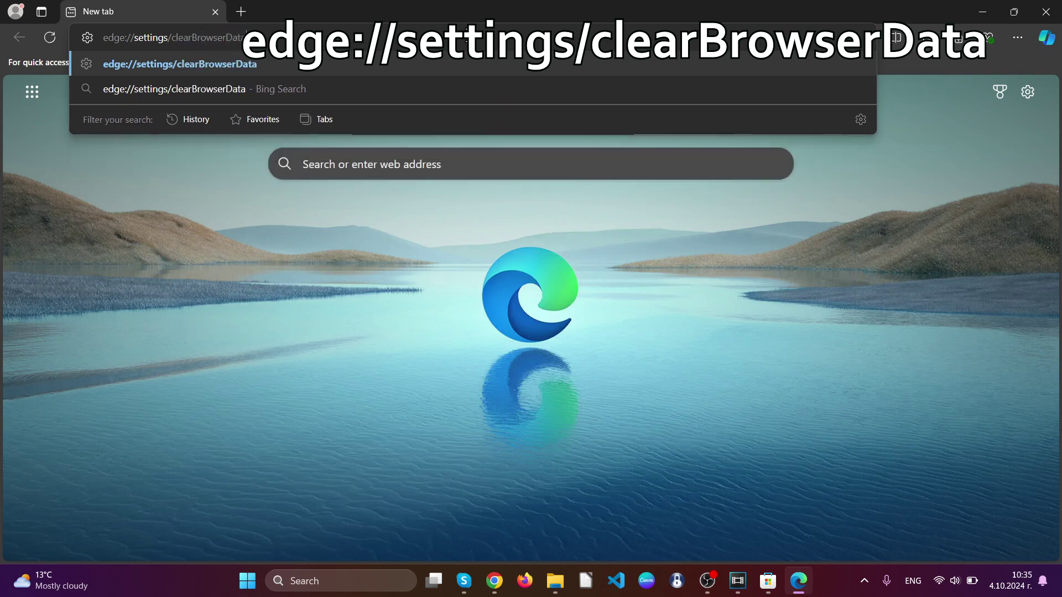
key(Return)
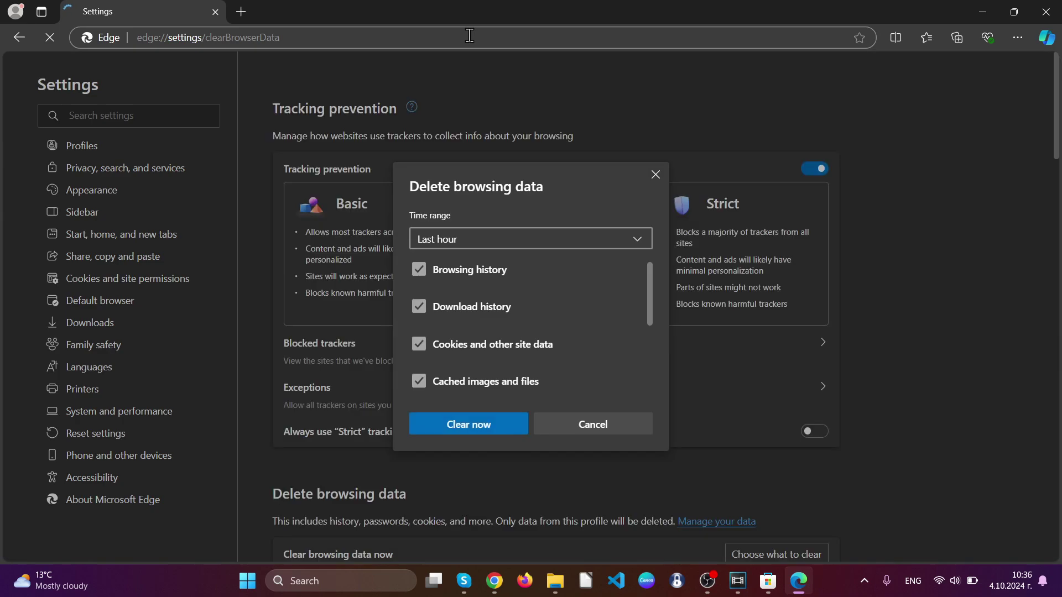
- Clear Edge's browsing data for all time, including autofill, site permissions, previous-version and Media Foundation data but not passwords, and close Edge
click(484, 244)
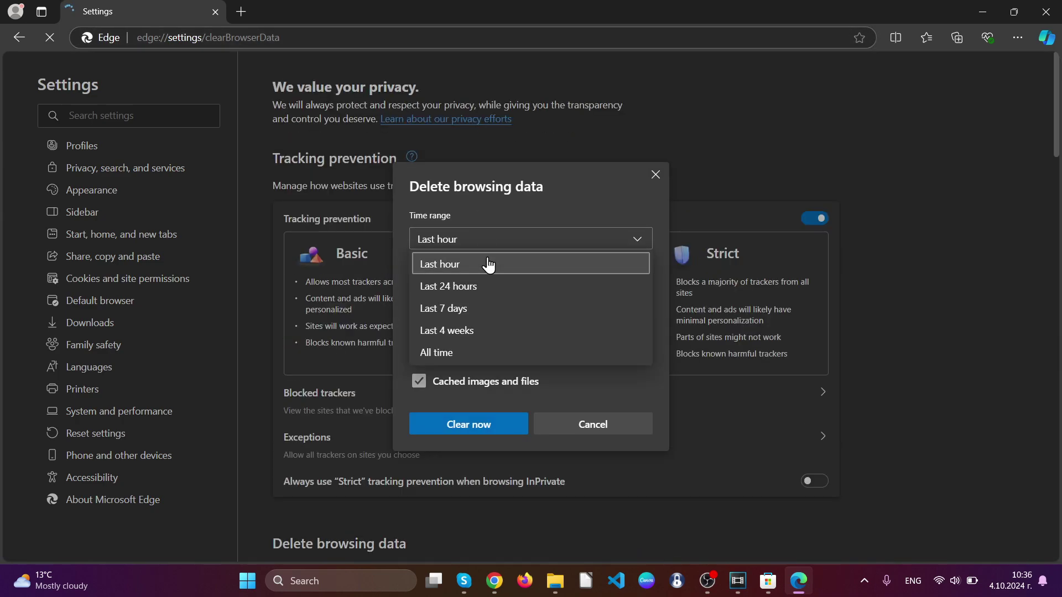
click(470, 352)
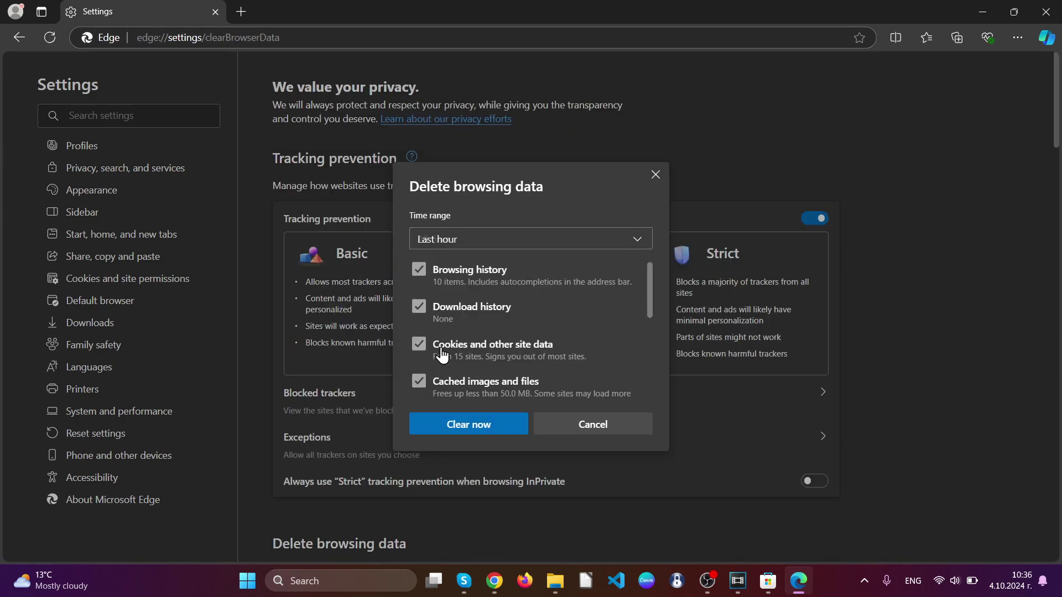
scroll(485, 334, down, 5)
click(425, 375)
click(422, 331)
click(420, 292)
scroll(425, 350, up, 1)
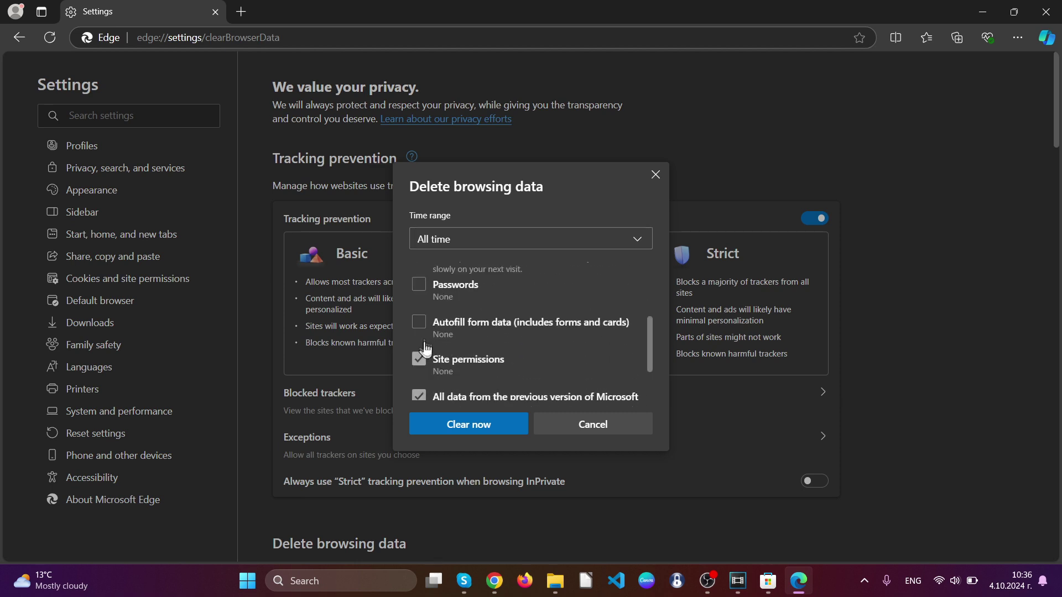
click(419, 326)
scroll(421, 332, up, 1)
scroll(457, 345, down, 3)
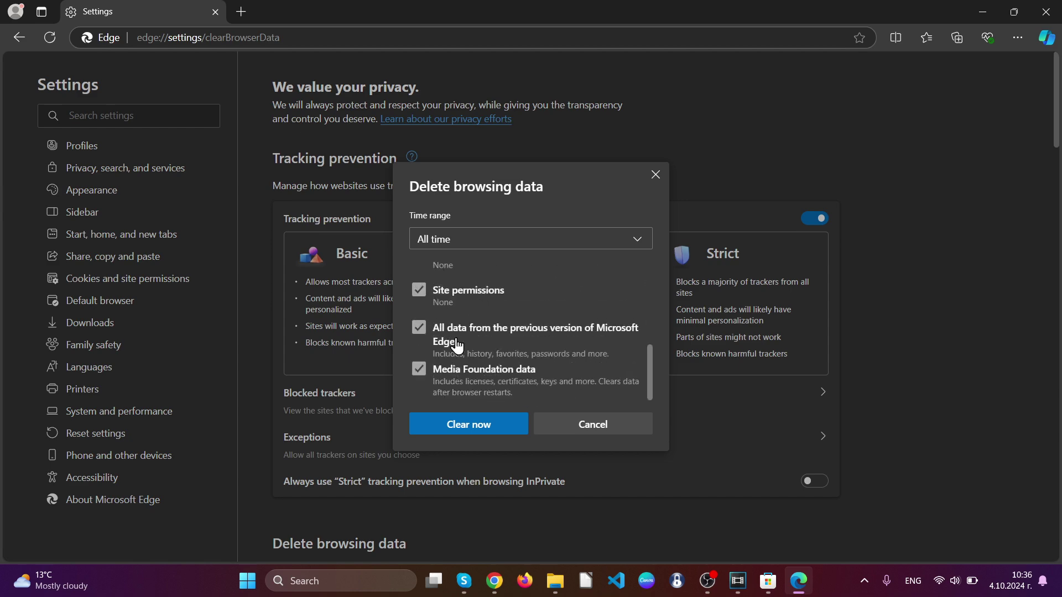
click(469, 427)
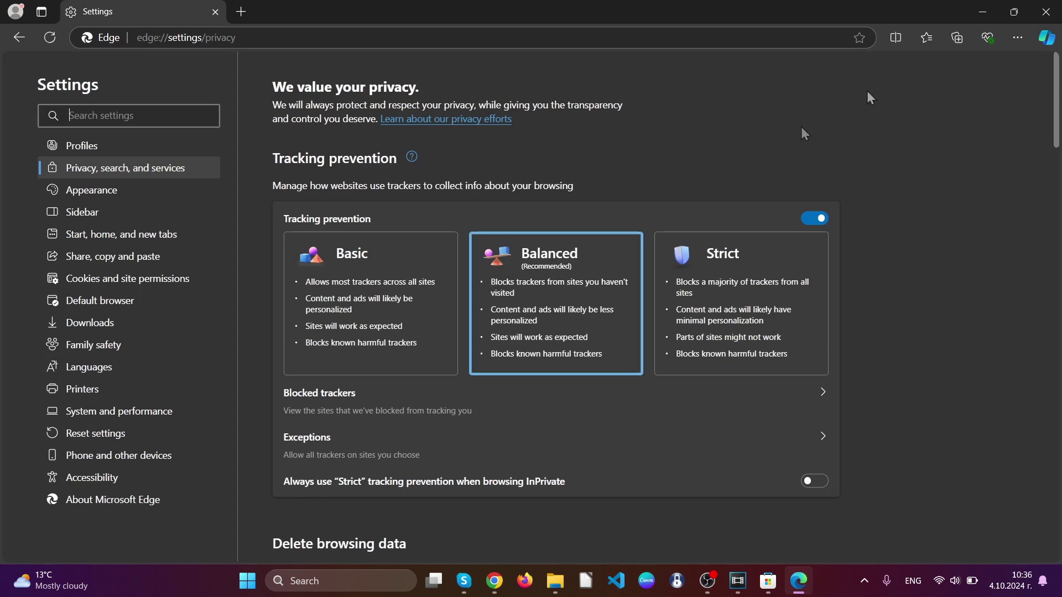
click(1045, 12)
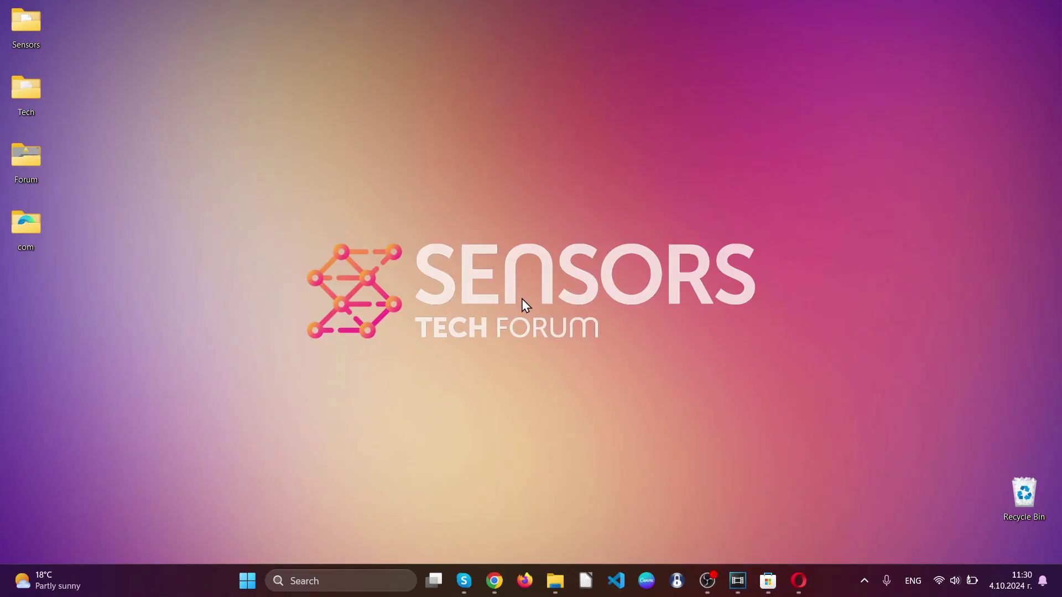
- Switch to Opera, remove the "Search all Tabs" extension, and close its feedback page
click(799, 581)
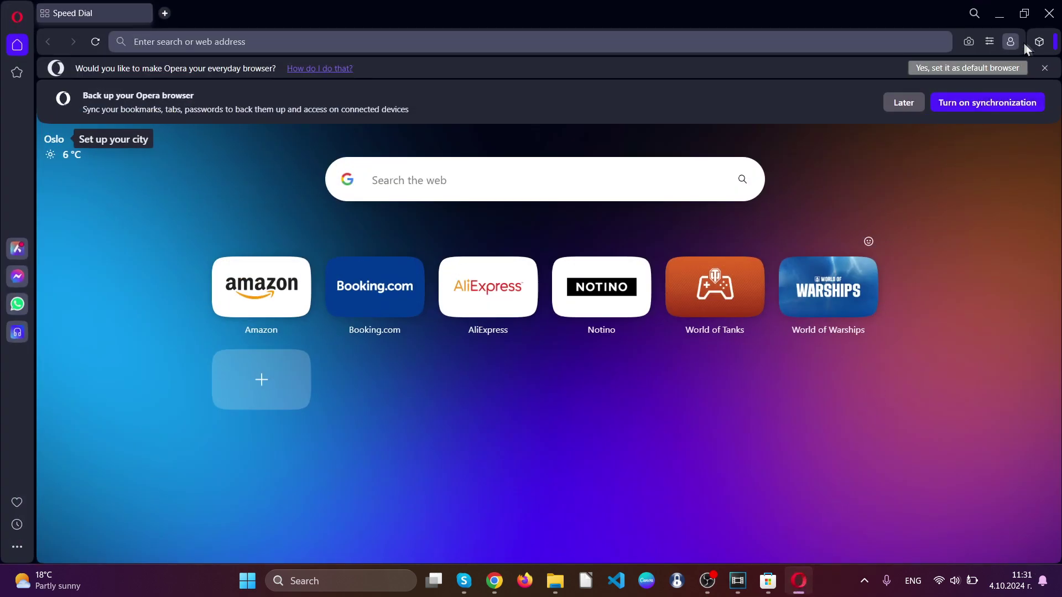
click(1041, 43)
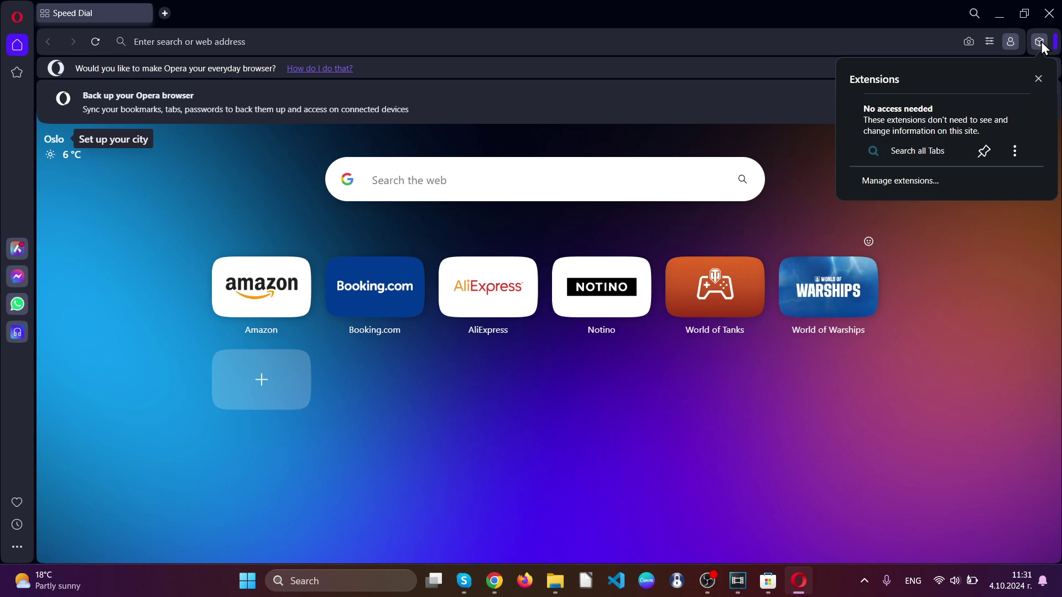
click(1014, 155)
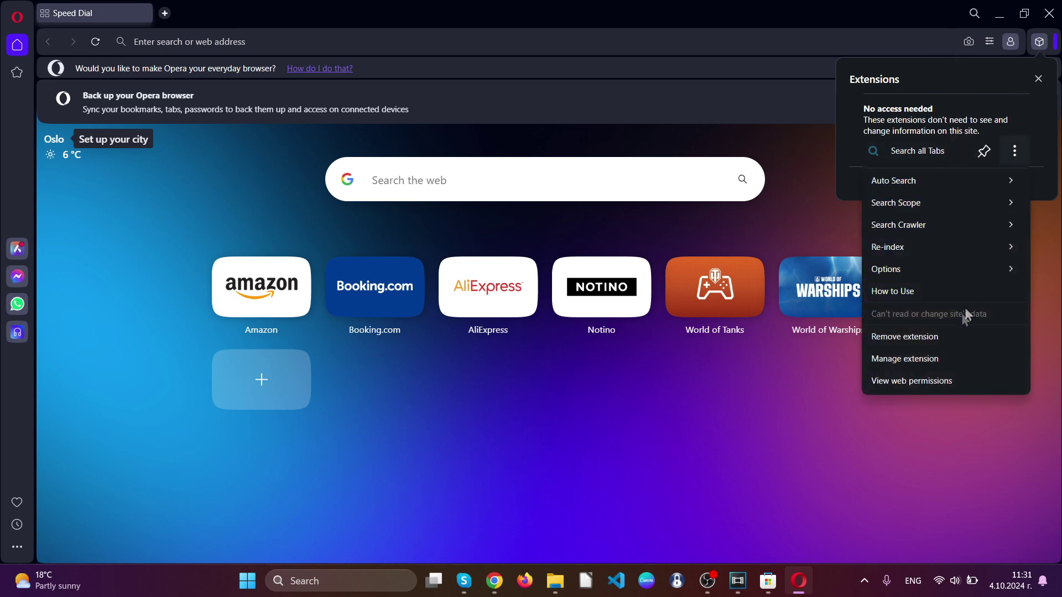
click(953, 335)
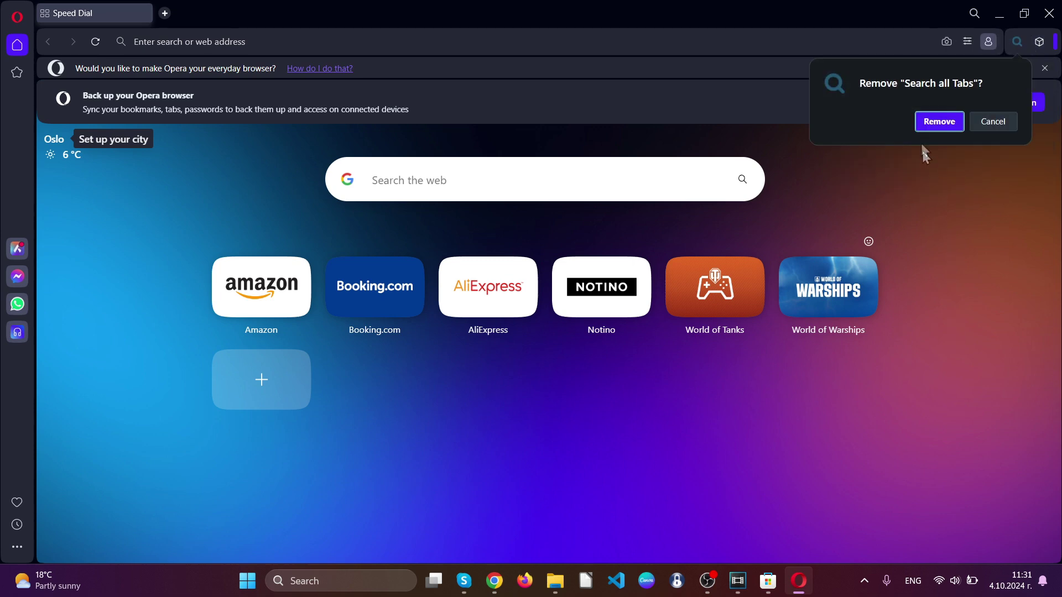
click(924, 126)
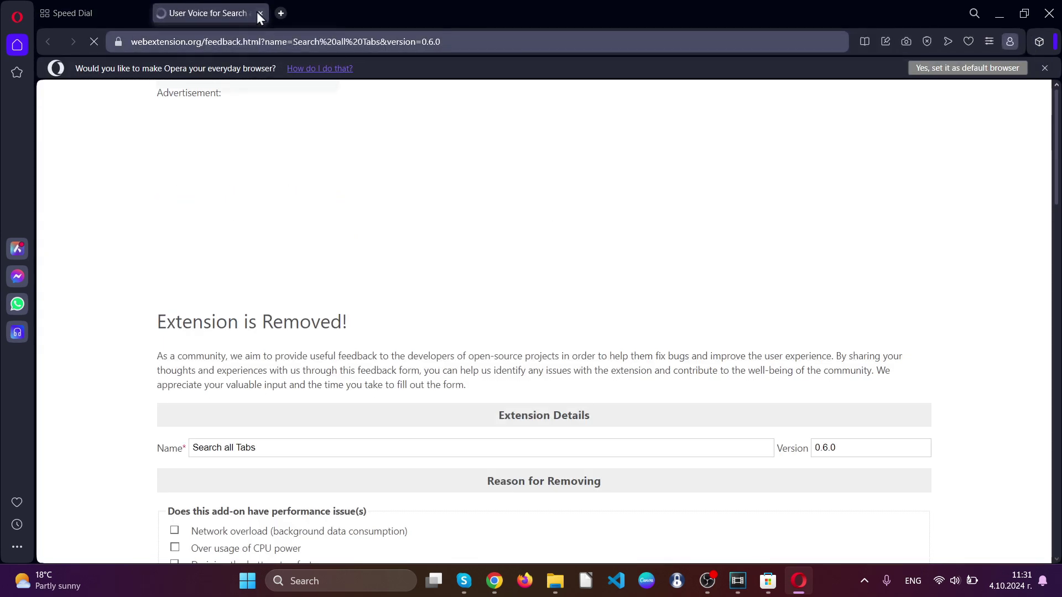
click(257, 12)
- Go to opera://settings and open the Delete browsing data dialog under Privacy & security
click(232, 42)
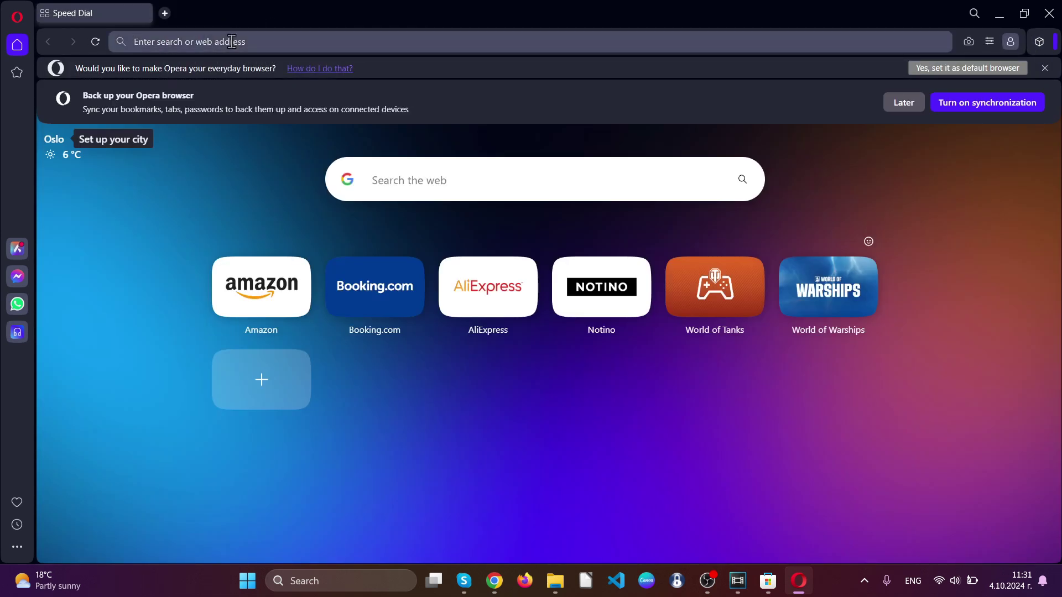
text(opera://settings)
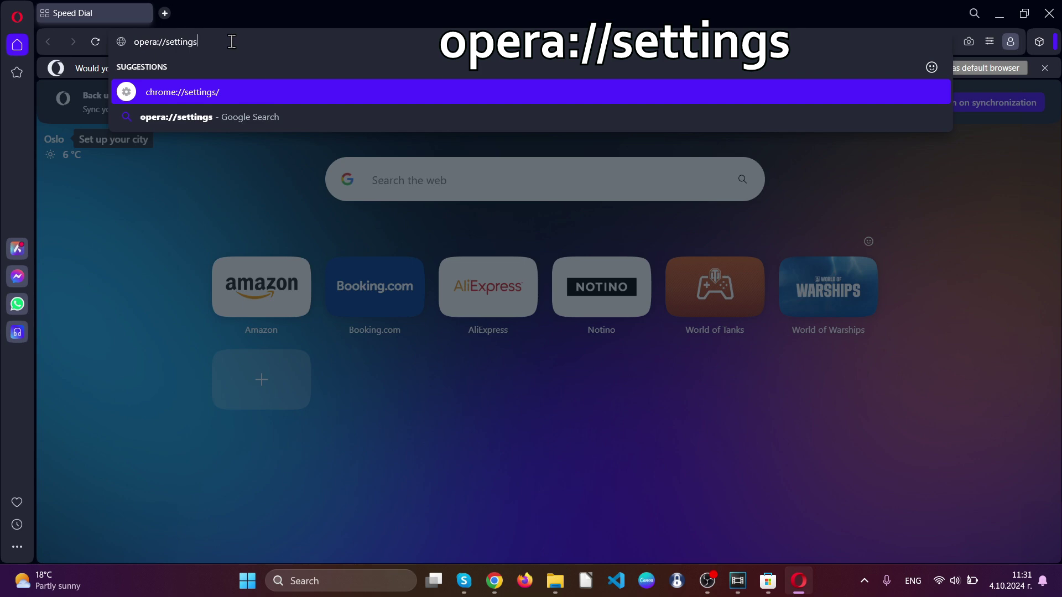
key(Return)
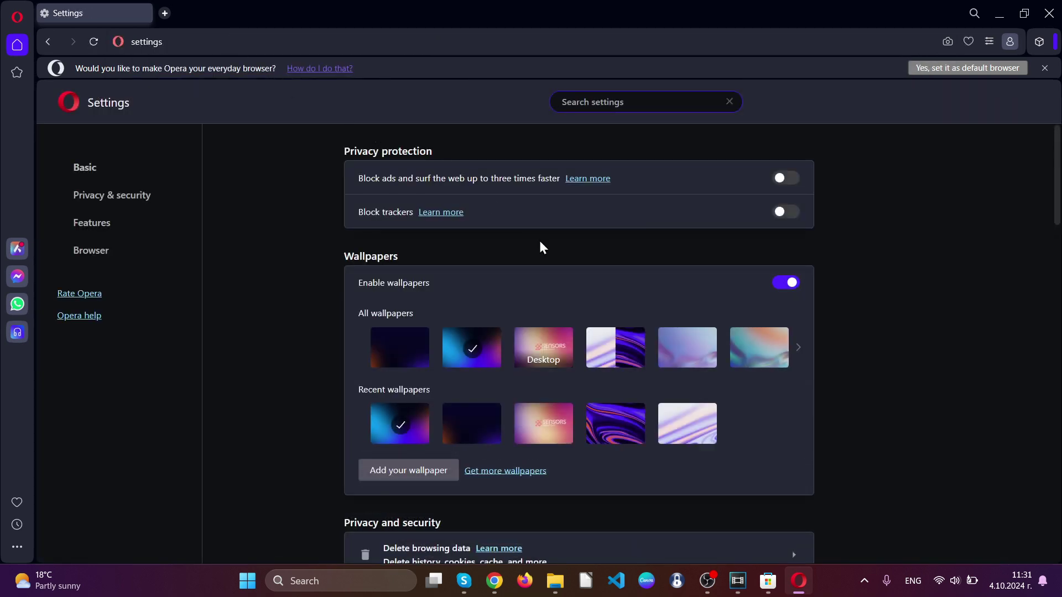
click(104, 199)
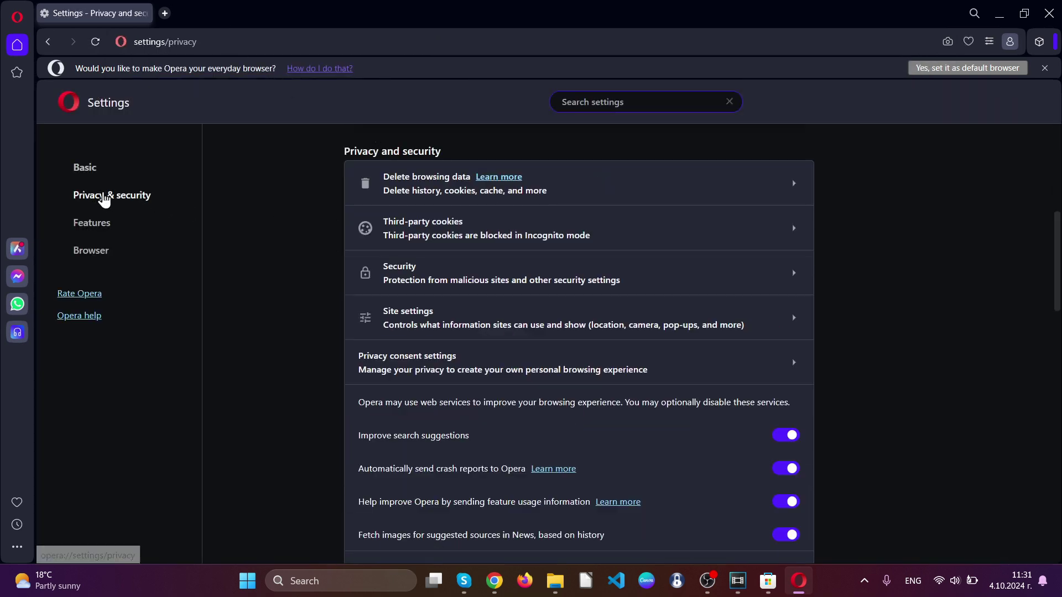
click(411, 187)
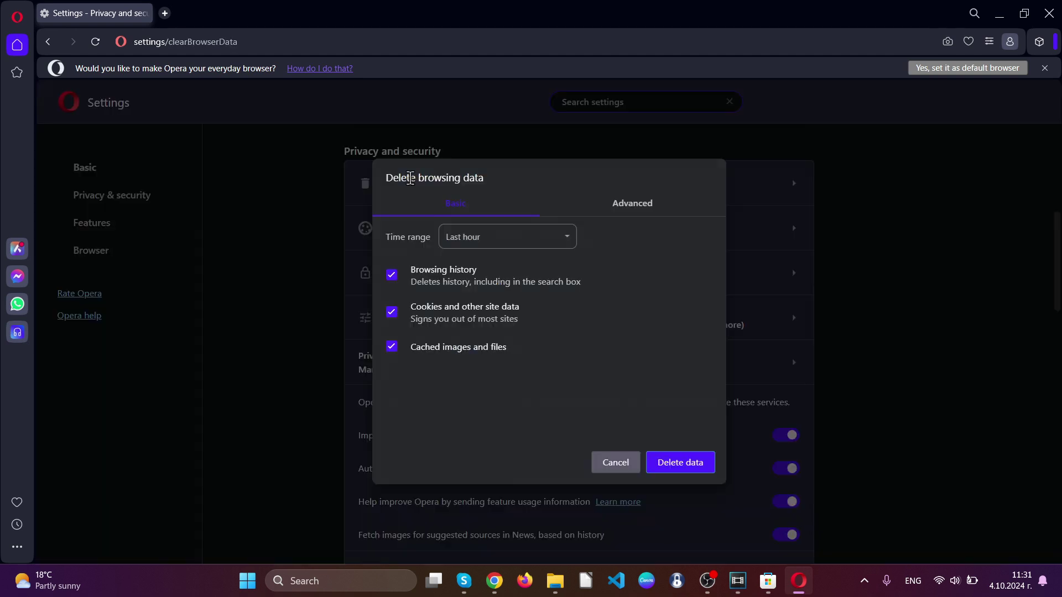
- Delete Opera's advanced browsing data for all time, including autofill, site settings and hosted app data but not passwords, and close Opera
click(626, 209)
click(541, 238)
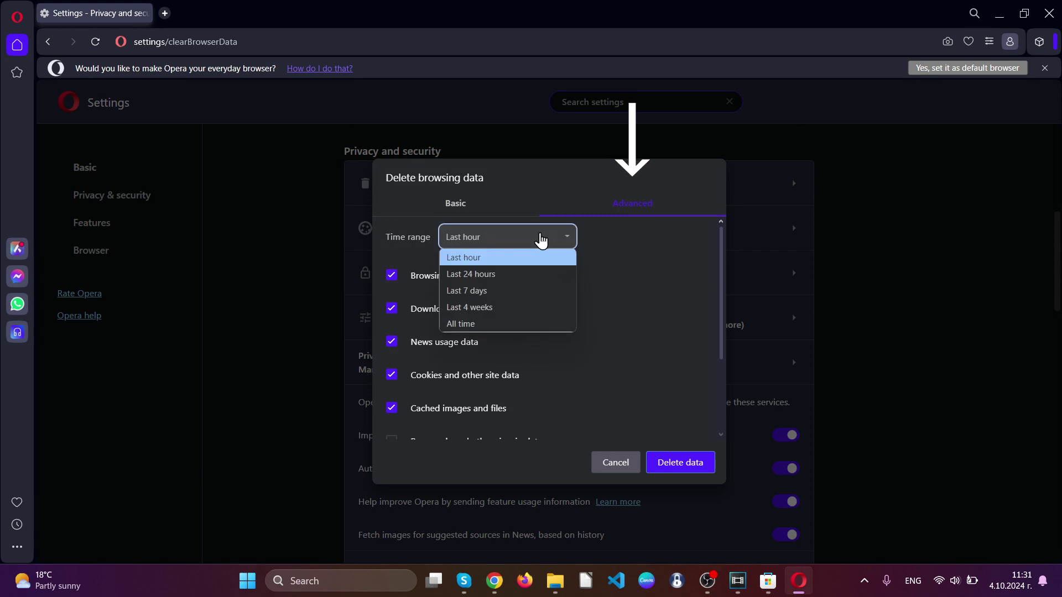
click(506, 323)
scroll(505, 319, down, 3)
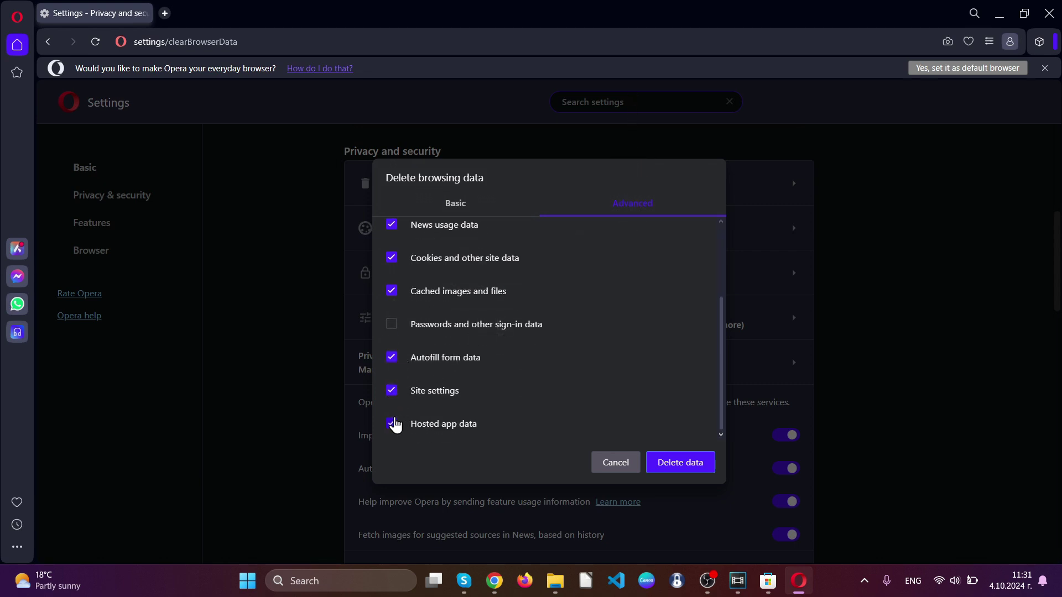
click(680, 463)
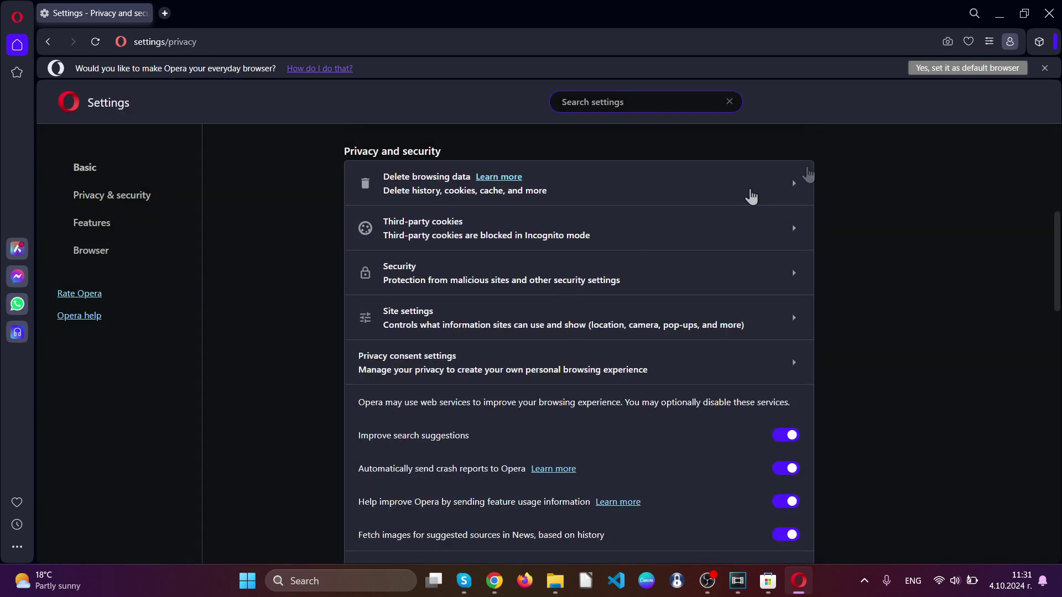
click(1055, 16)
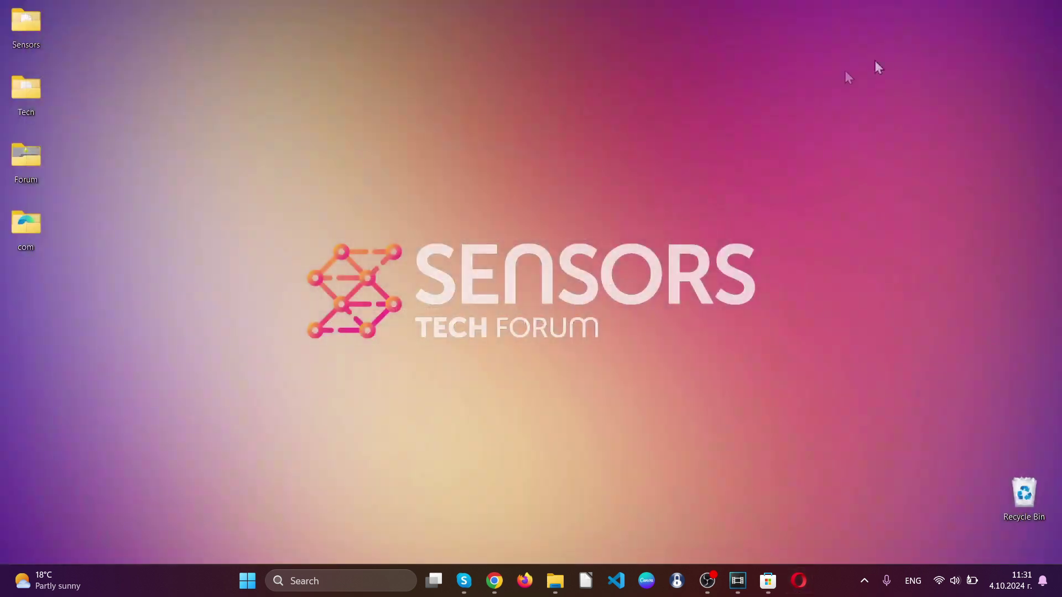